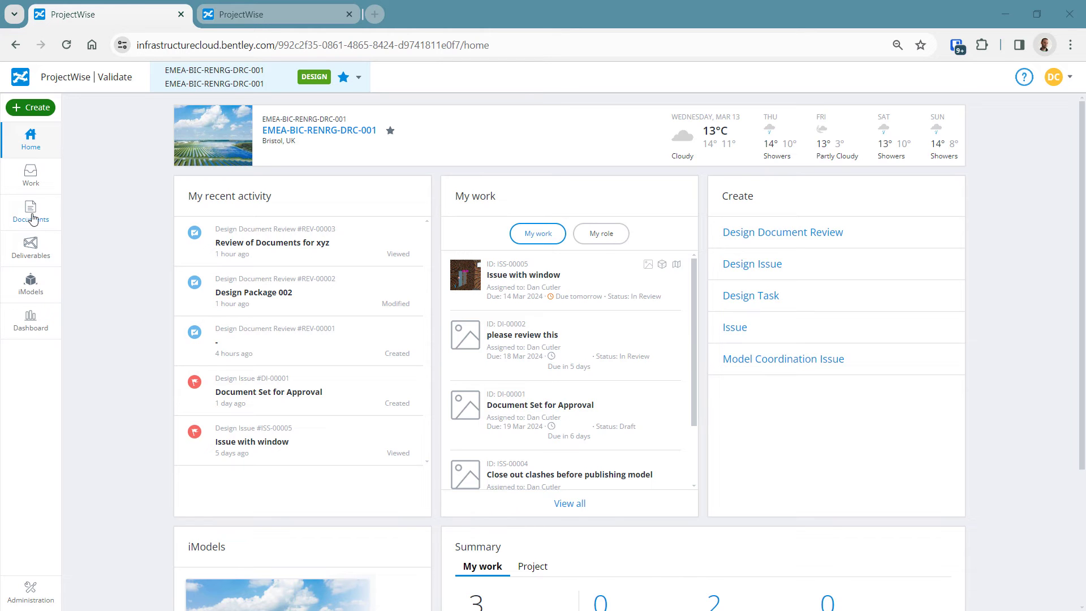
# - Go to the project's Documents area to reach the [A] Architect Report folder
pyautogui.click(30, 212)
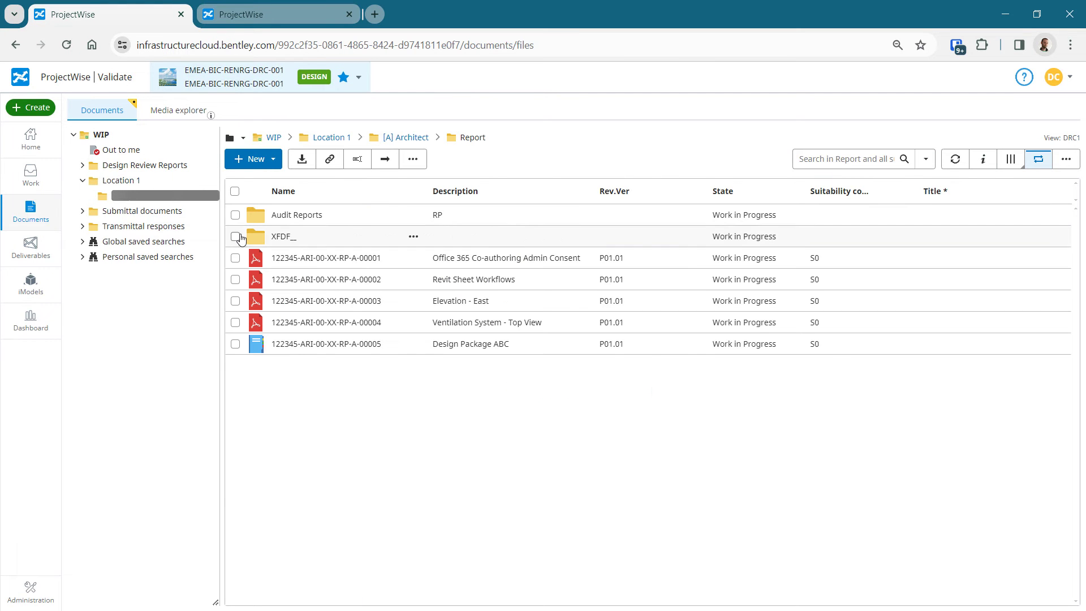
# - Add report PDFs 00001–00004 to document set 122345-ARI-00-XX-RP-A-00005 (Design Package ABC)
pyautogui.click(235, 258)
pyautogui.click(236, 280)
pyautogui.click(235, 301)
pyautogui.click(235, 322)
pyautogui.click(413, 258)
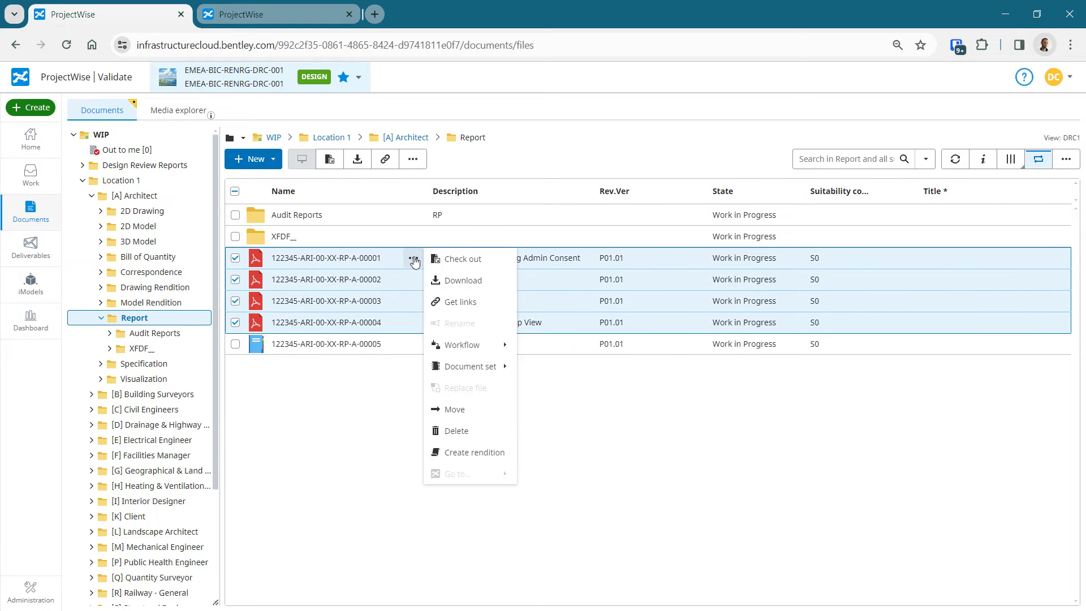
pyautogui.moveTo(474, 367)
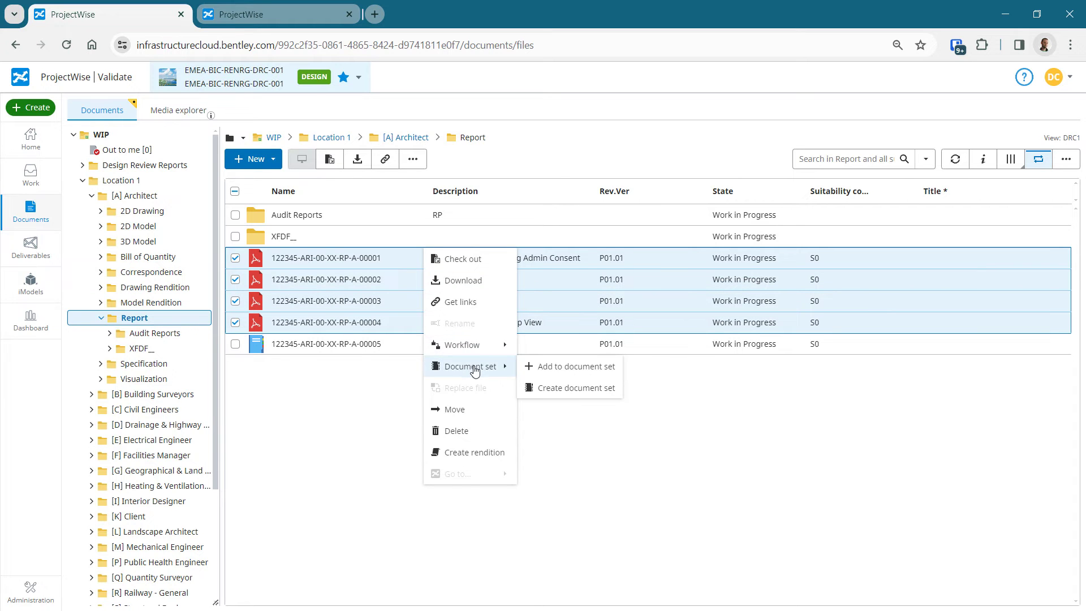
pyautogui.click(544, 372)
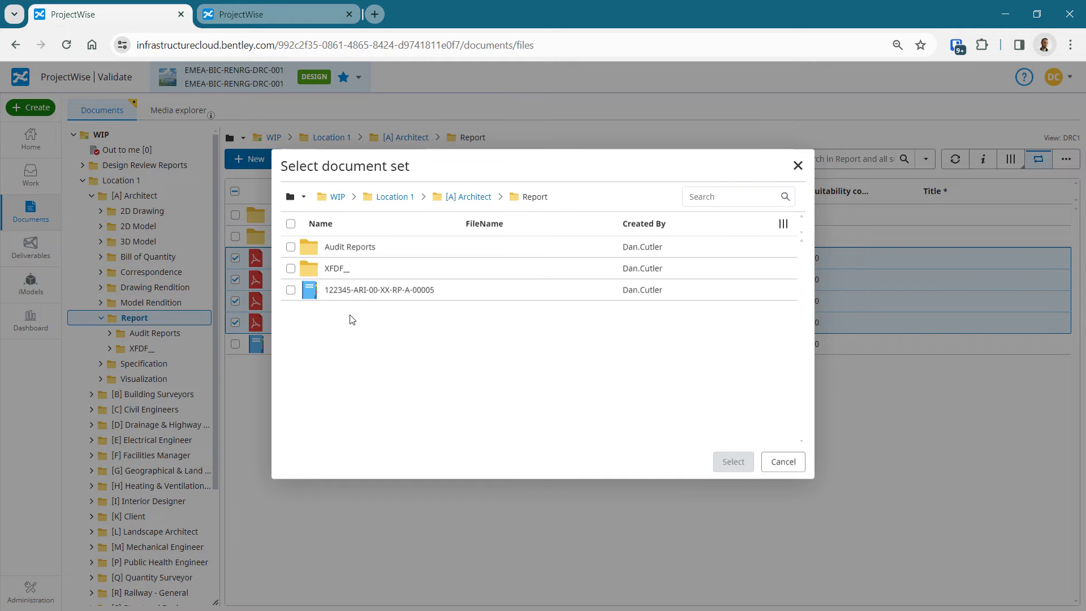
pyautogui.click(291, 290)
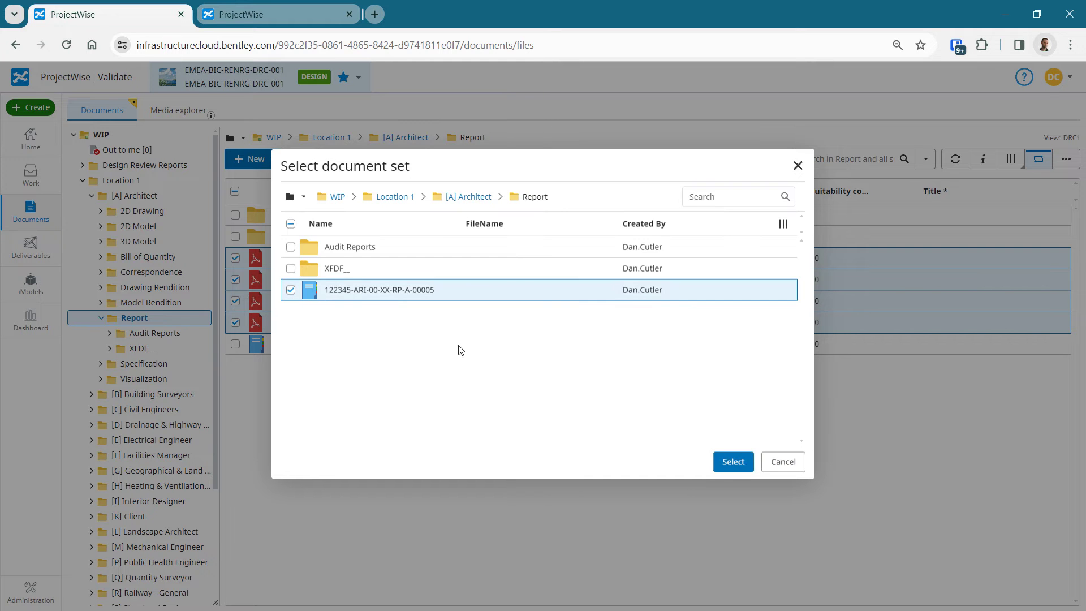
pyautogui.click(733, 461)
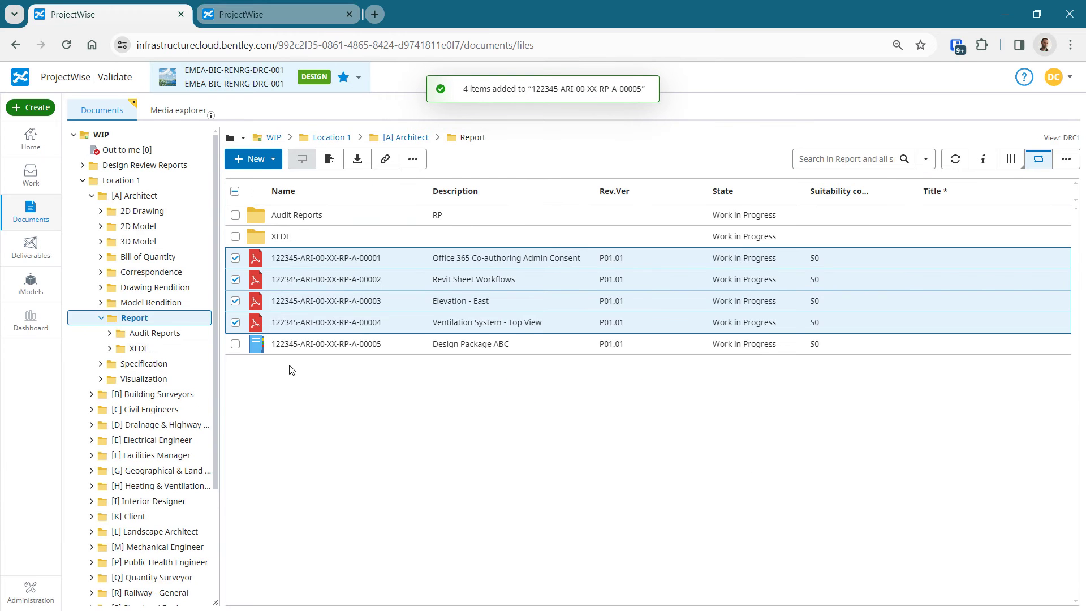
pyautogui.click(234, 191)
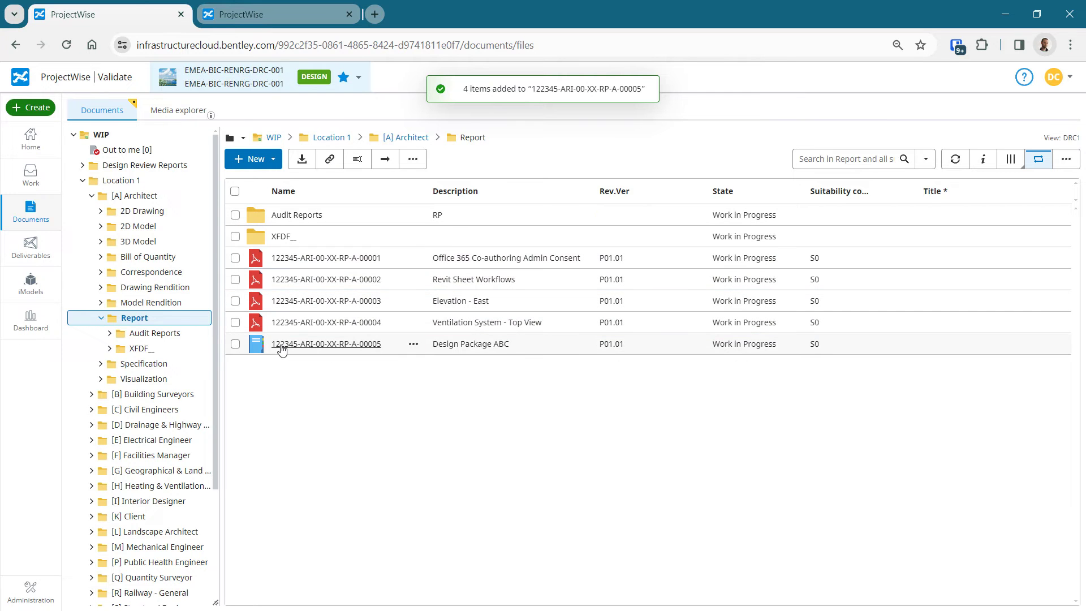
pyautogui.click(283, 345)
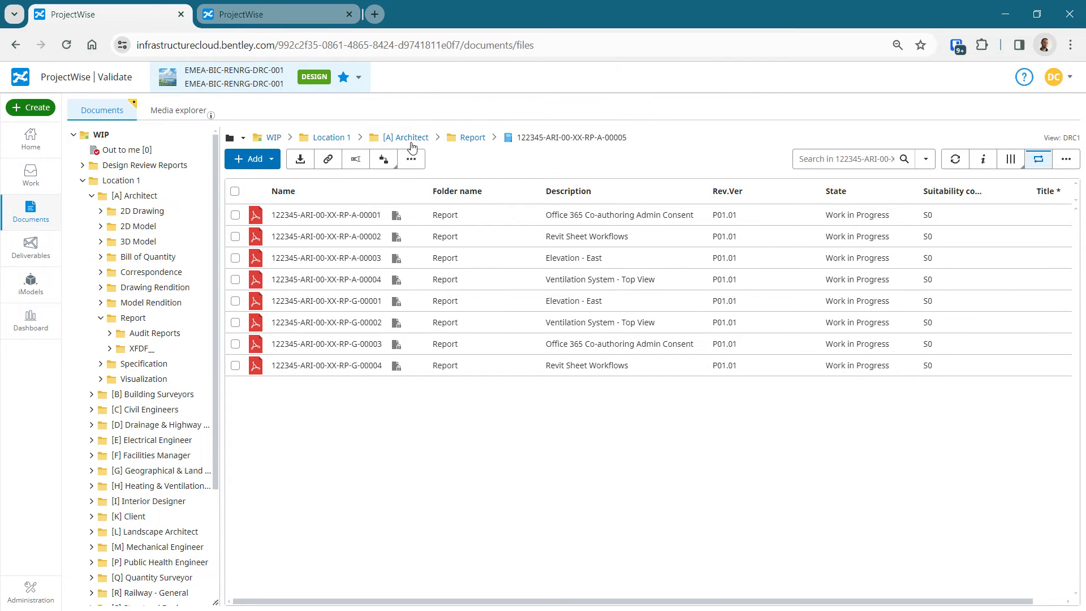
pyautogui.click(469, 140)
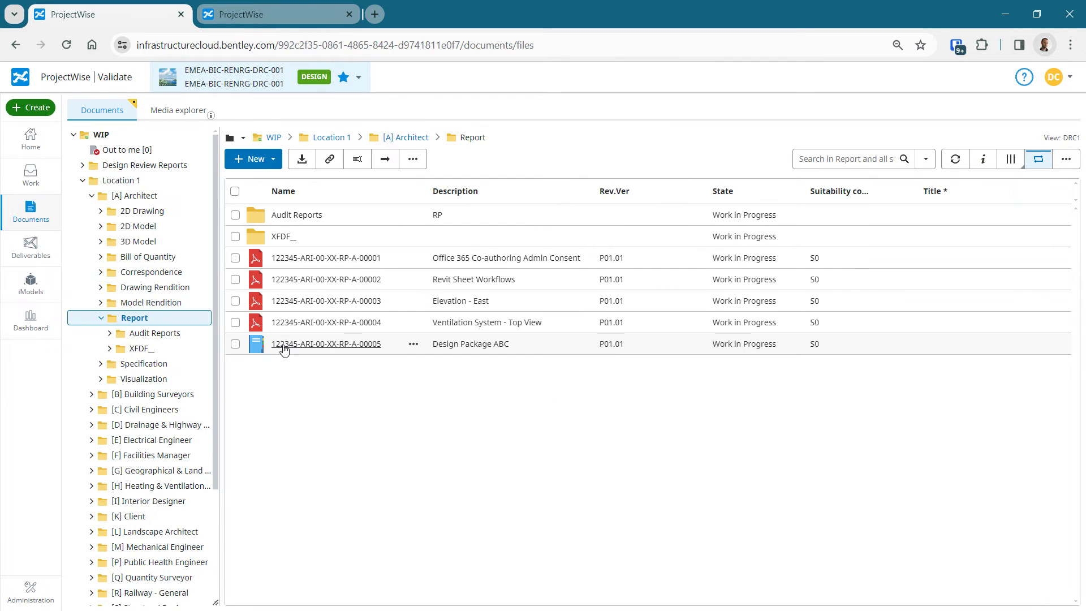
pyautogui.click(234, 345)
pyautogui.click(983, 159)
pyautogui.click(888, 279)
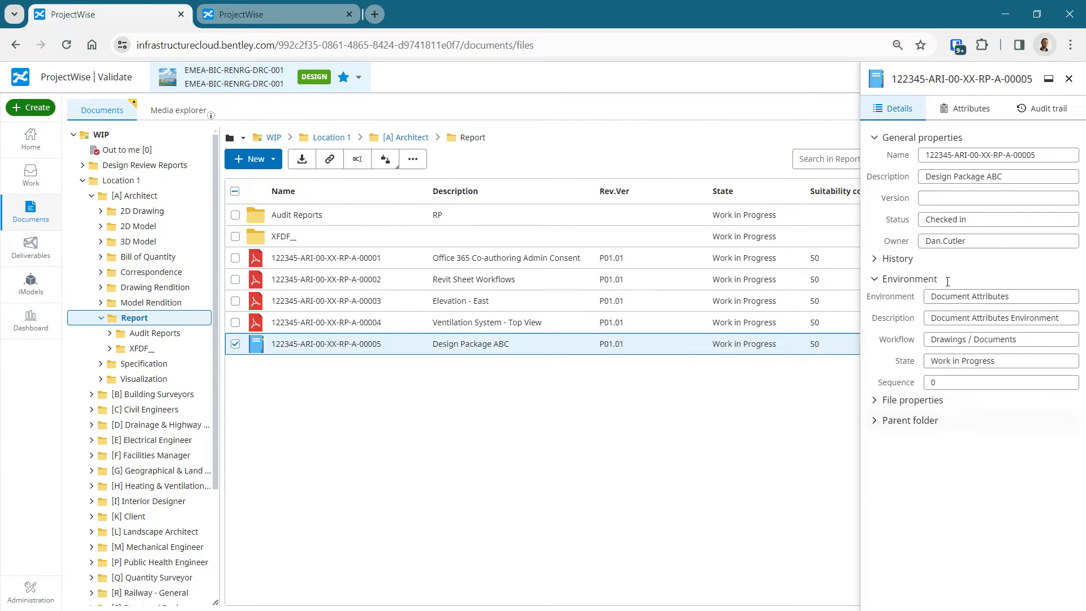
pyautogui.click(977, 110)
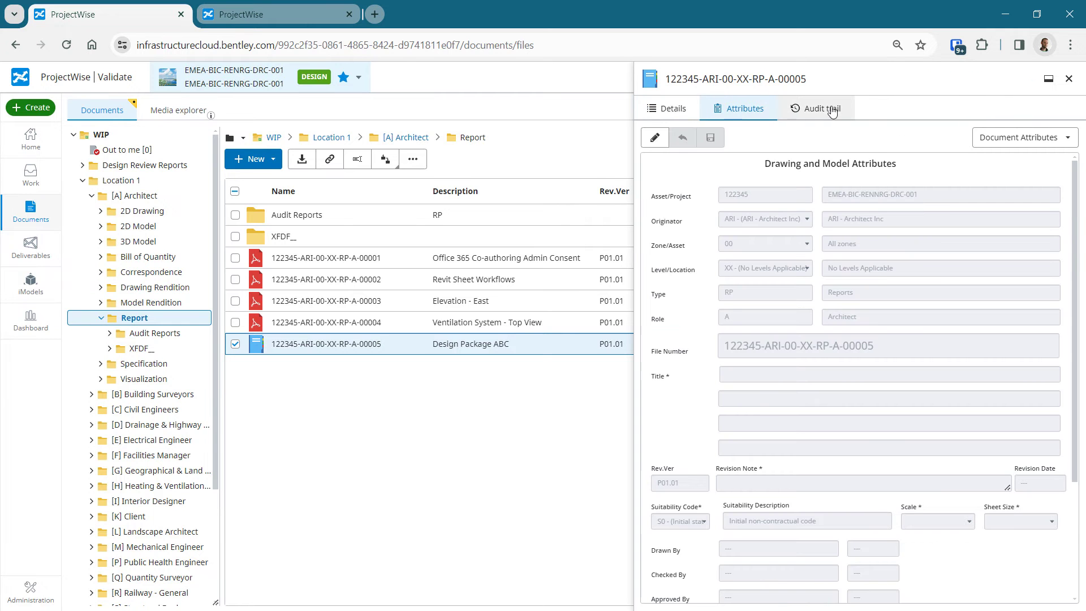
pyautogui.click(830, 108)
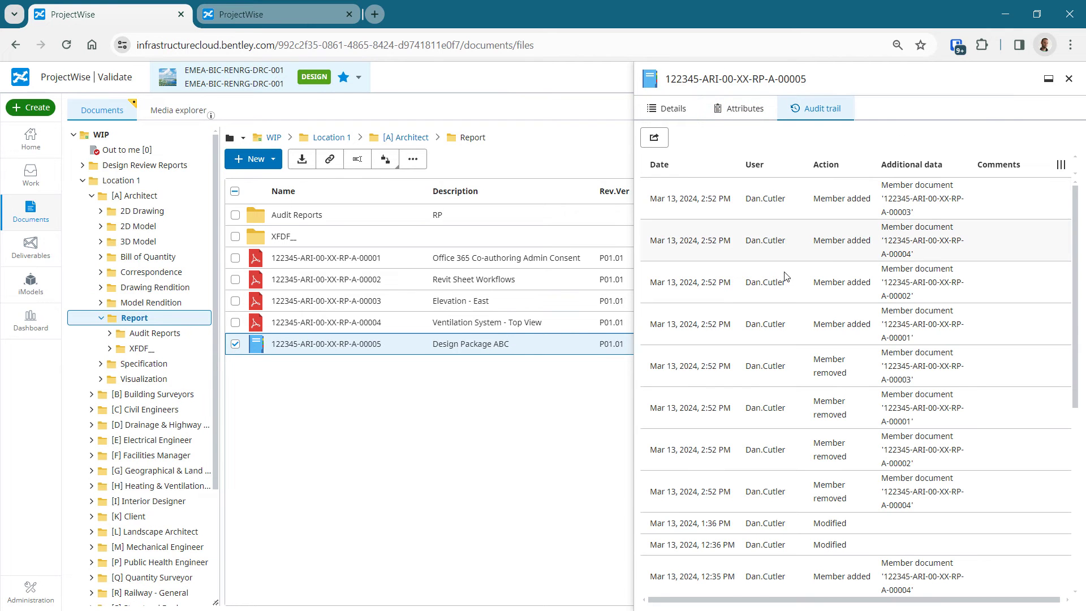
pyautogui.scroll(-3, 793, 339)
pyautogui.scroll(-4, 793, 351)
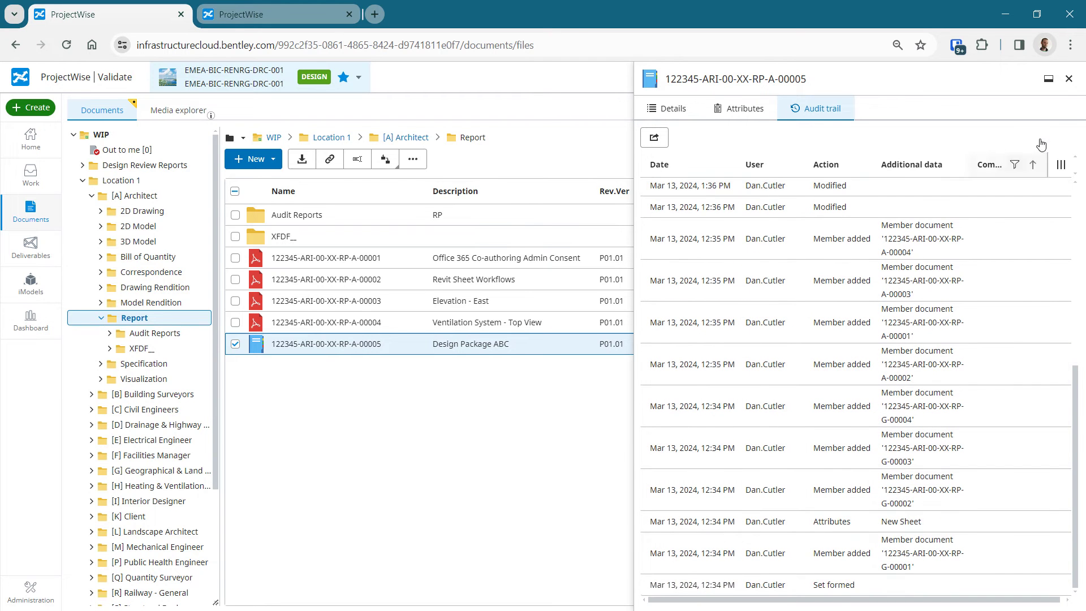
pyautogui.click(1068, 80)
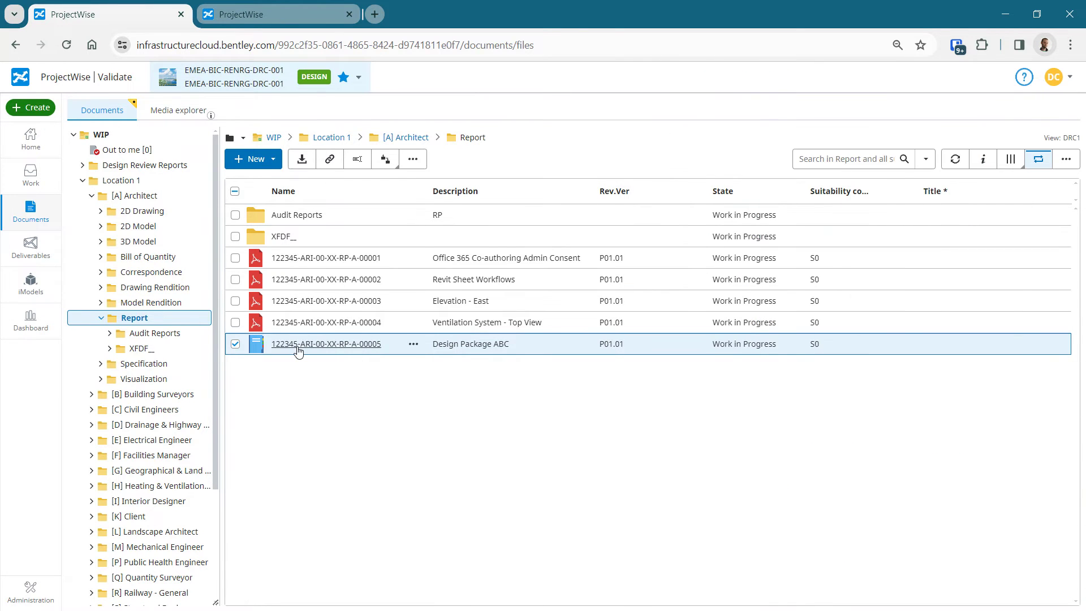
# - Start a new Design Document Review from the Work > Design Document Review list
pyautogui.click(28, 180)
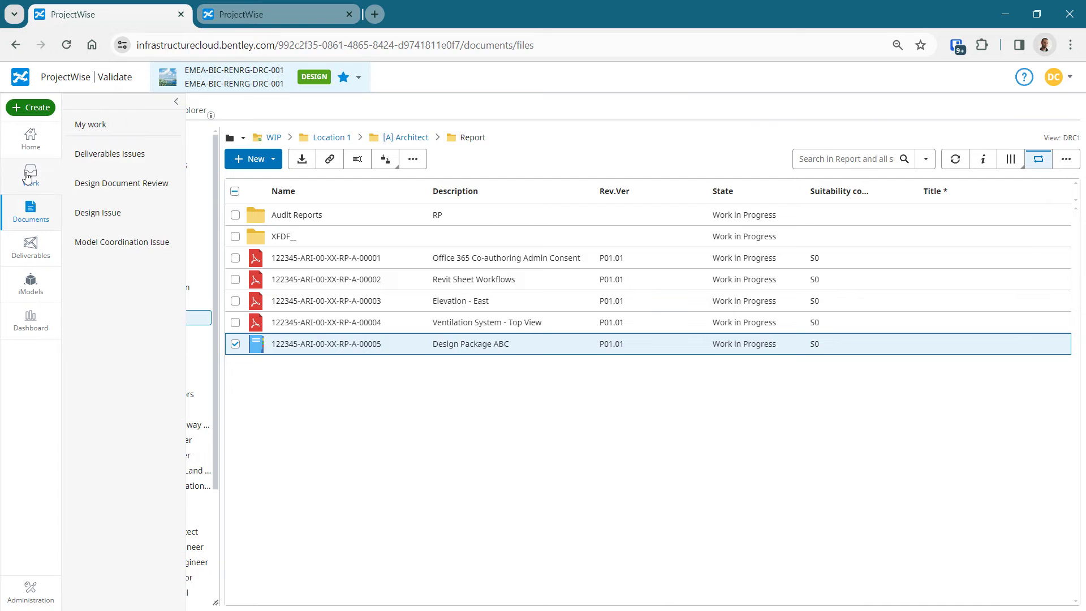
pyautogui.click(162, 195)
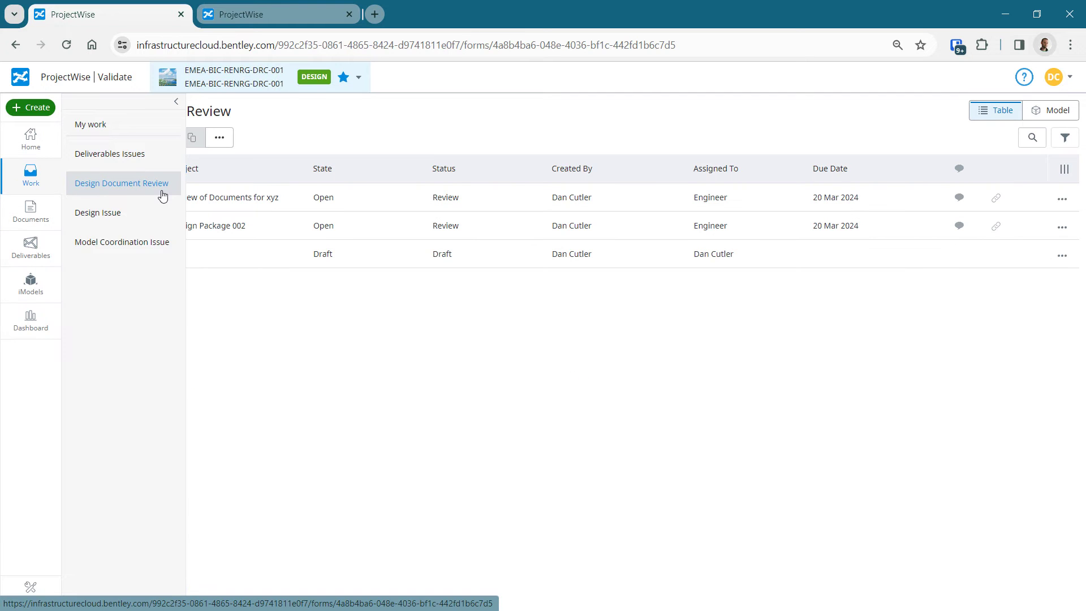
pyautogui.click(104, 140)
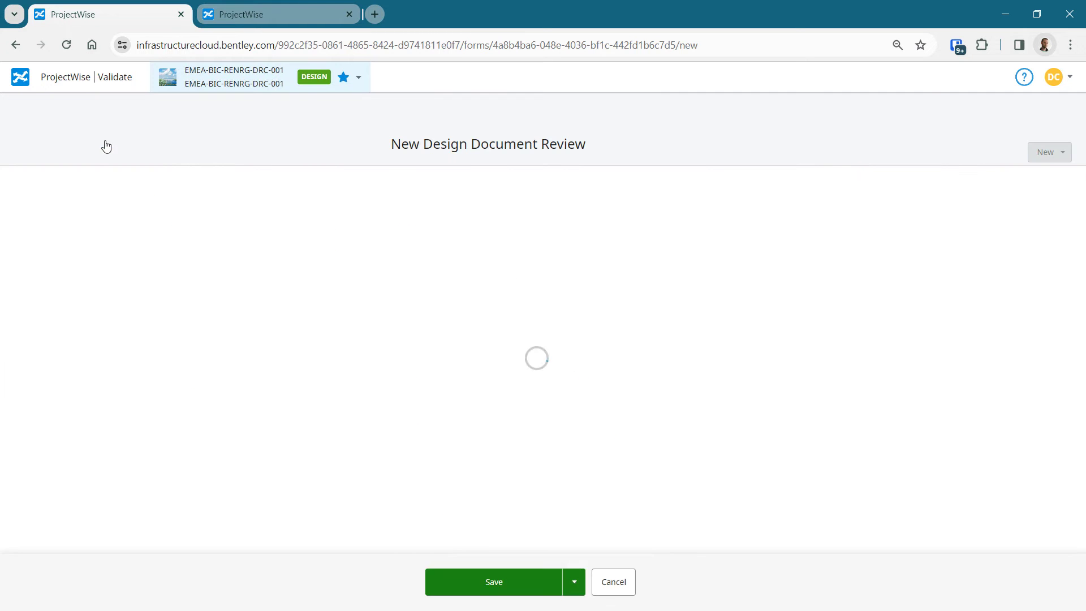
# - Enter subject 'Drawing Package TUV' with more detail, milestone 3 and due date 20 Mar 2024
pyautogui.click(422, 199)
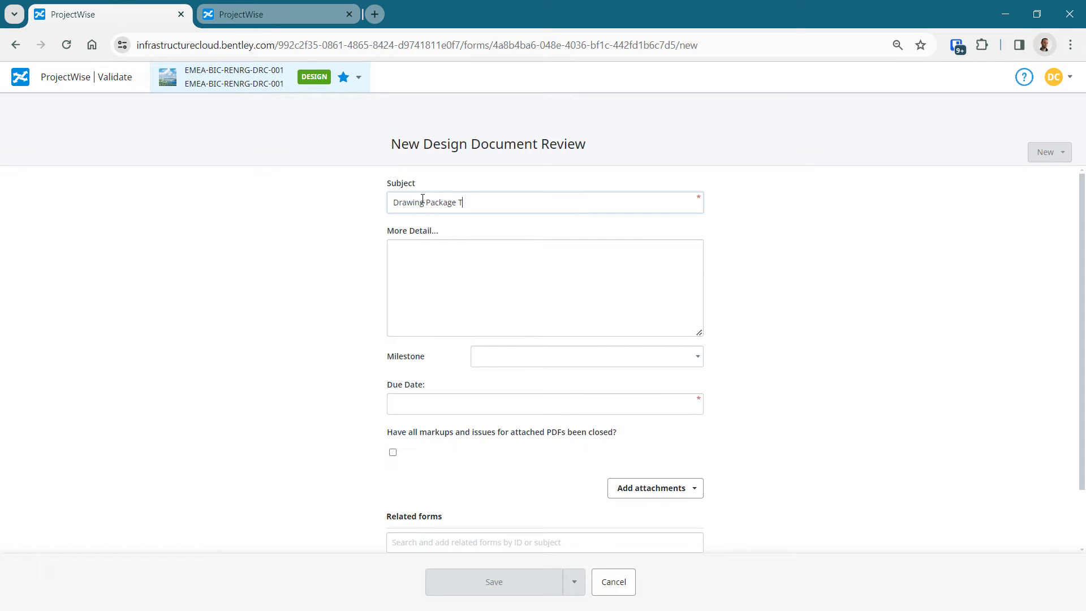
pyautogui.click(446, 277)
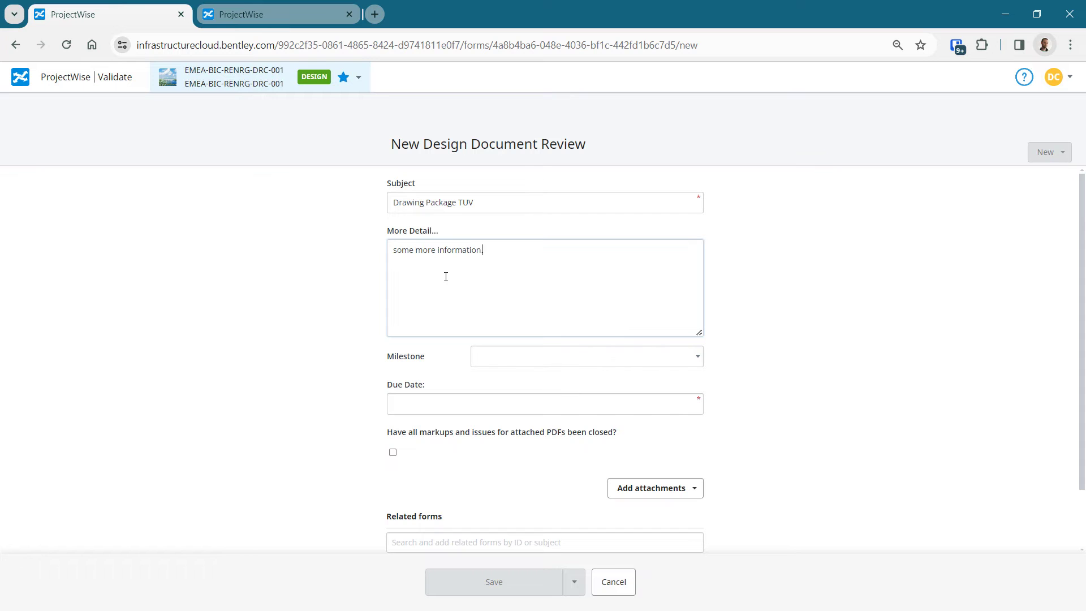
pyautogui.click(511, 360)
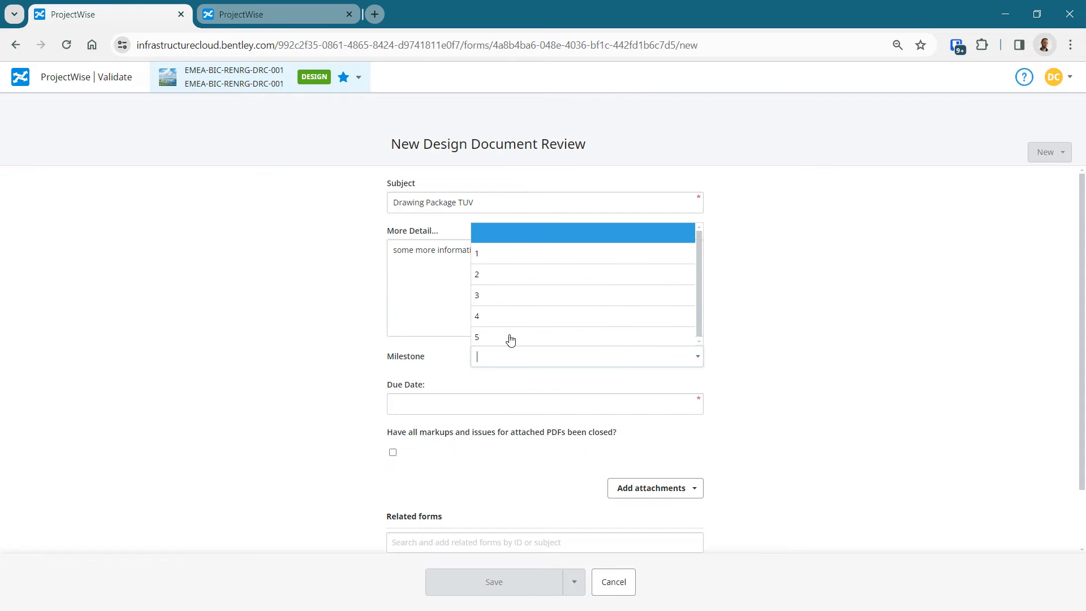
pyautogui.click(501, 300)
pyautogui.click(447, 409)
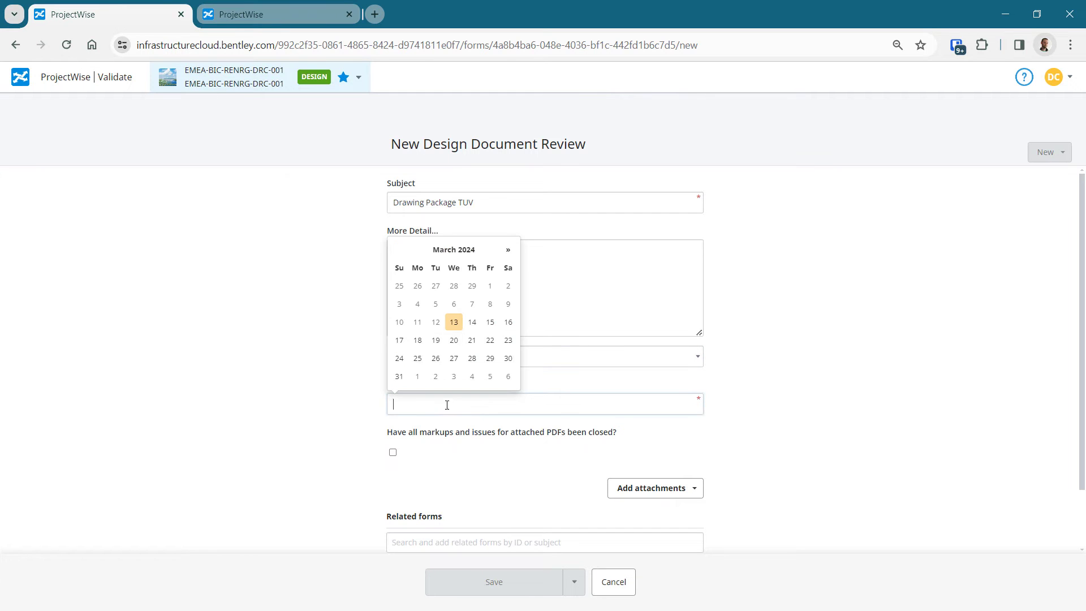
pyautogui.click(450, 347)
pyautogui.scroll(-2, 446, 365)
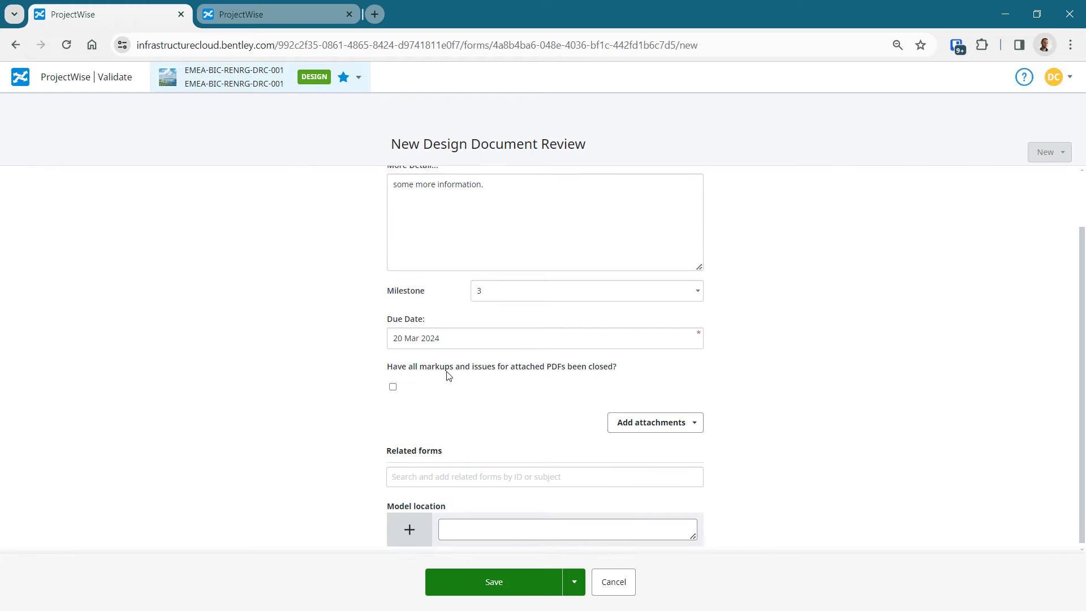
# - Browse project documents to the Design Package ABC set under Location 1 > [A] Architect > Report
pyautogui.click(638, 421)
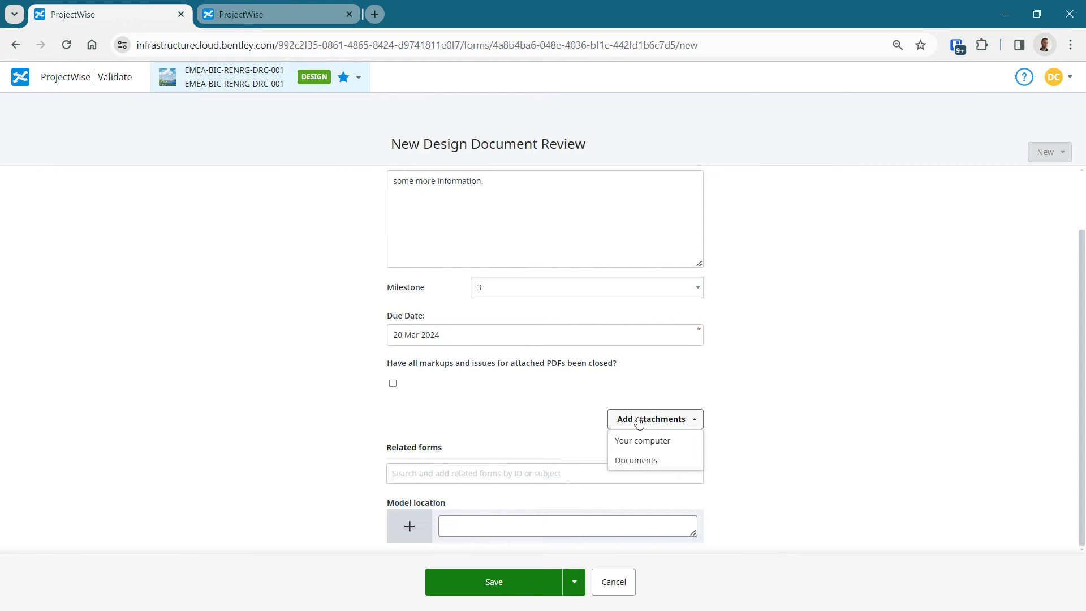
pyautogui.click(642, 461)
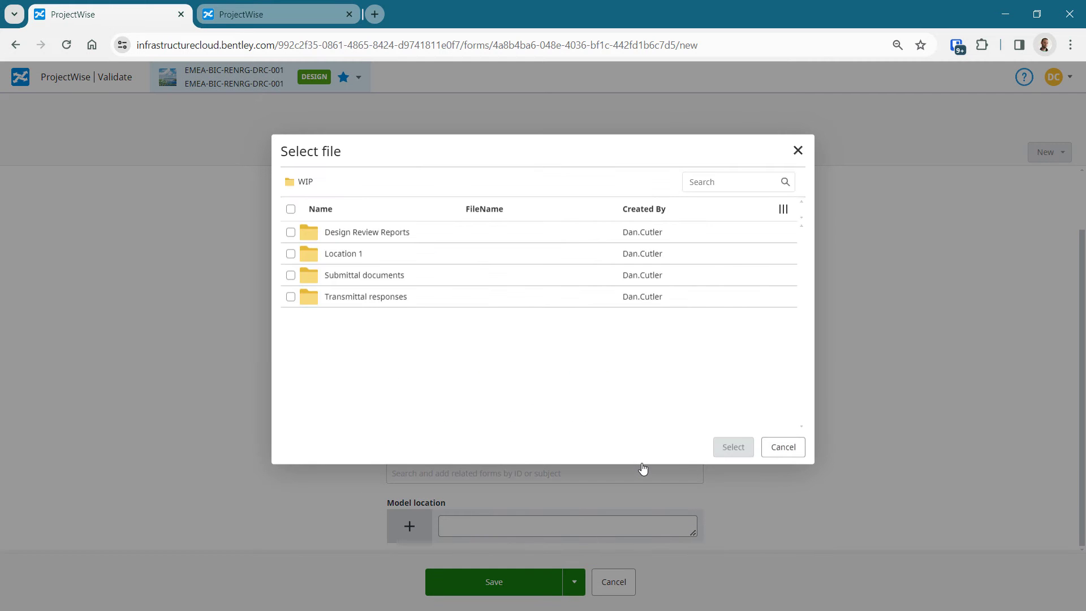
pyautogui.click(342, 255)
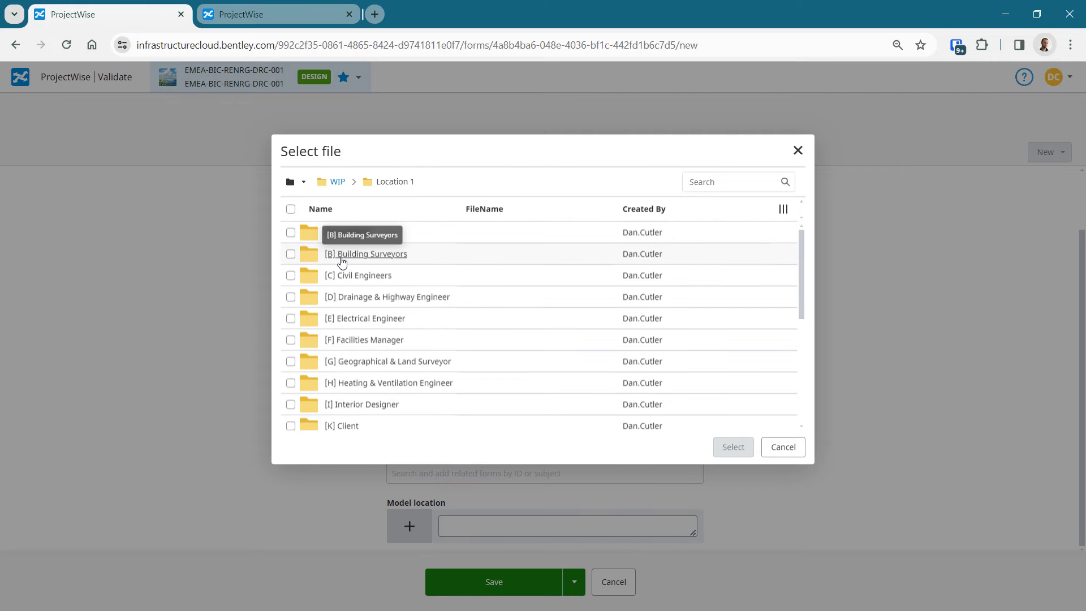
pyautogui.click(356, 231)
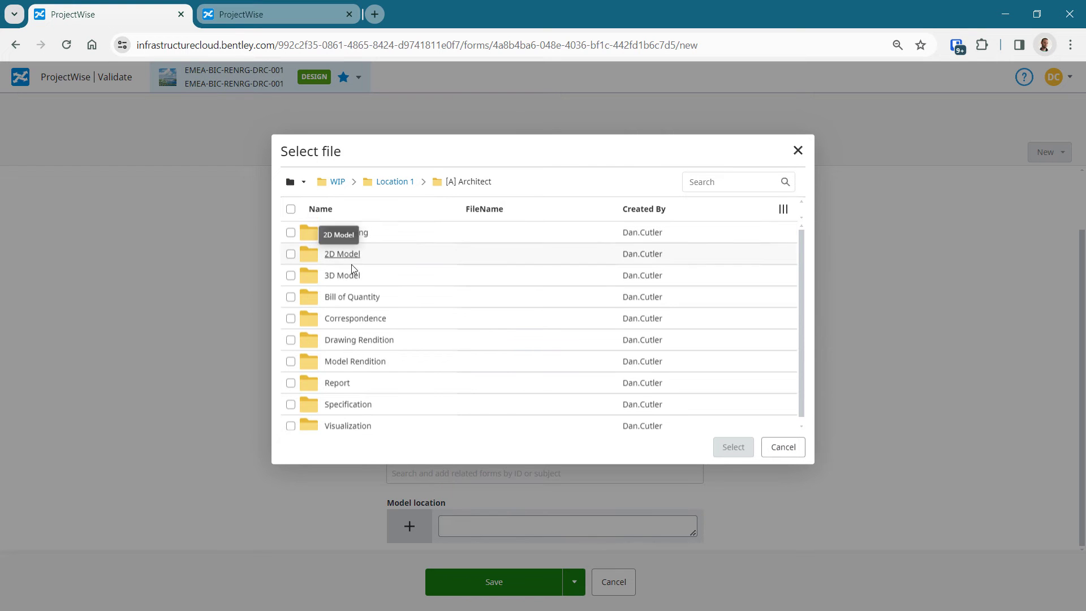
pyautogui.click(337, 382)
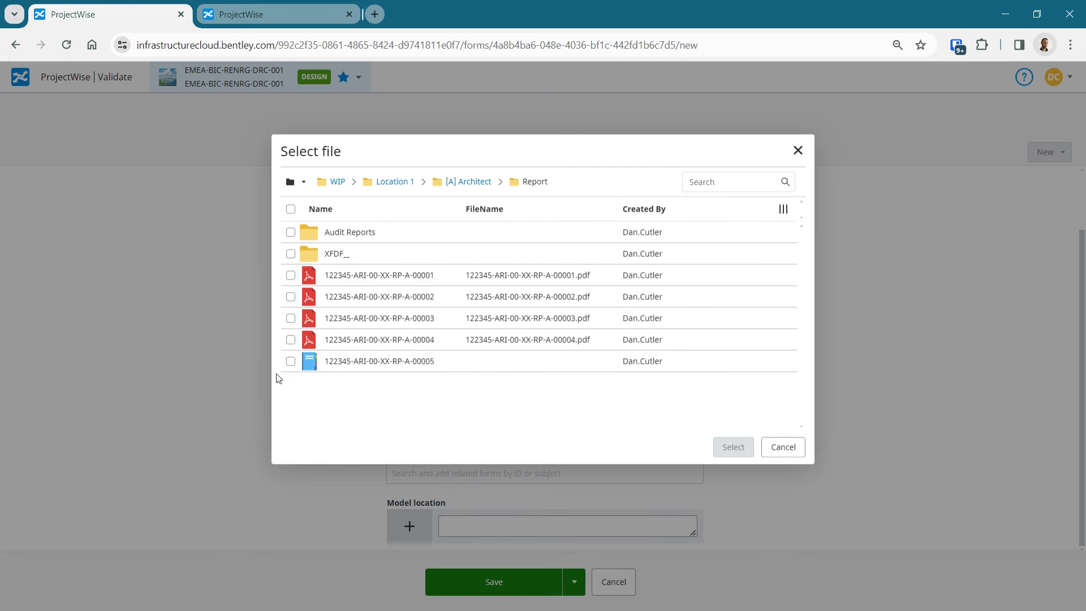
pyautogui.click(290, 362)
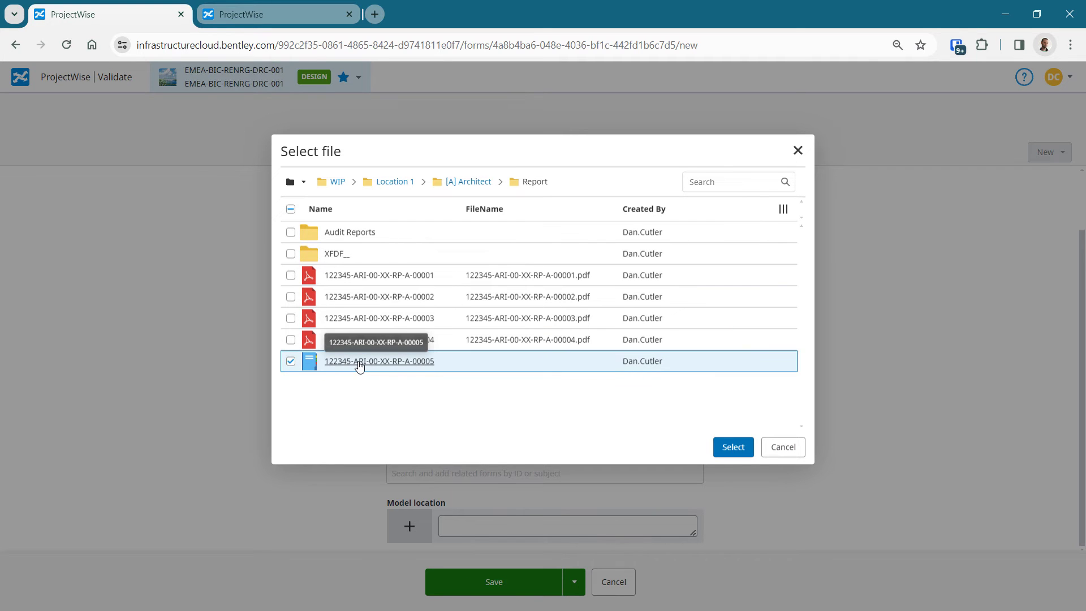
pyautogui.click(359, 367)
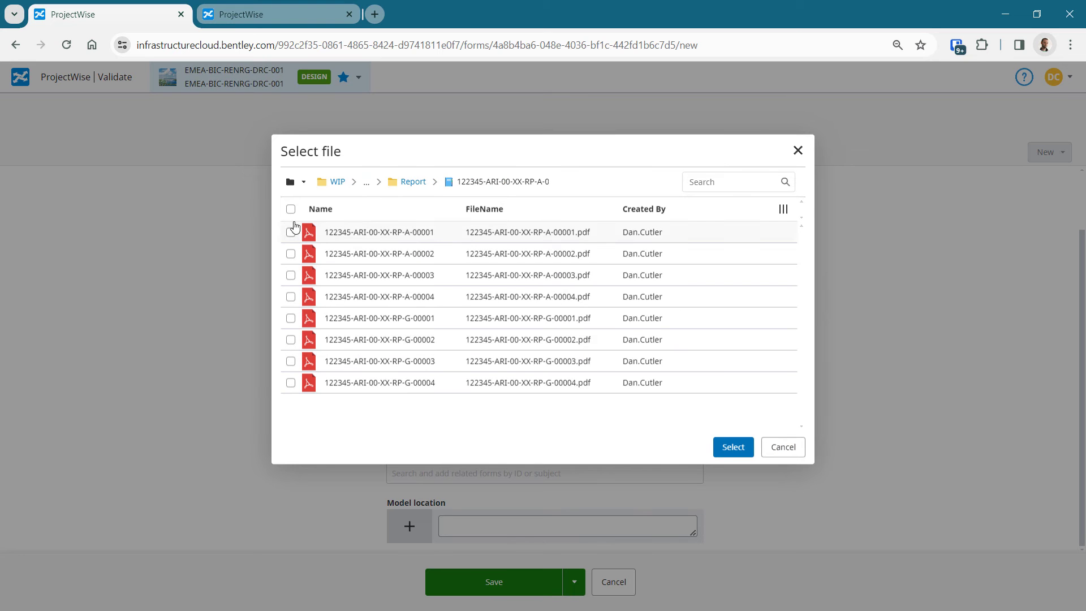
# - Link all eight report PDFs from the set to the review form
pyautogui.click(291, 213)
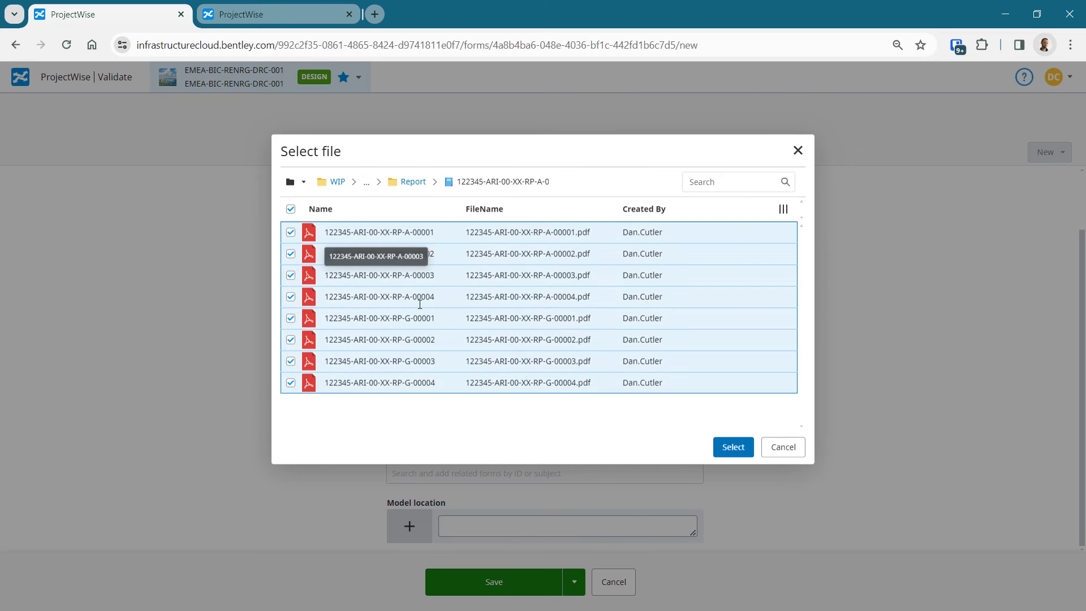
pyautogui.click(735, 447)
pyautogui.scroll(-4, 360, 390)
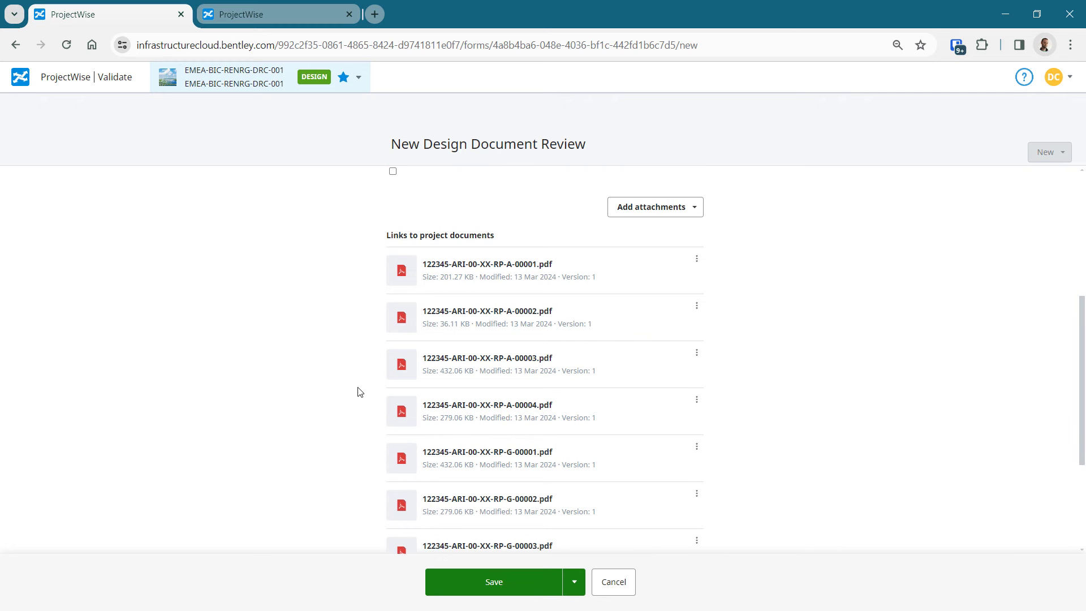
pyautogui.scroll(-3, 360, 392)
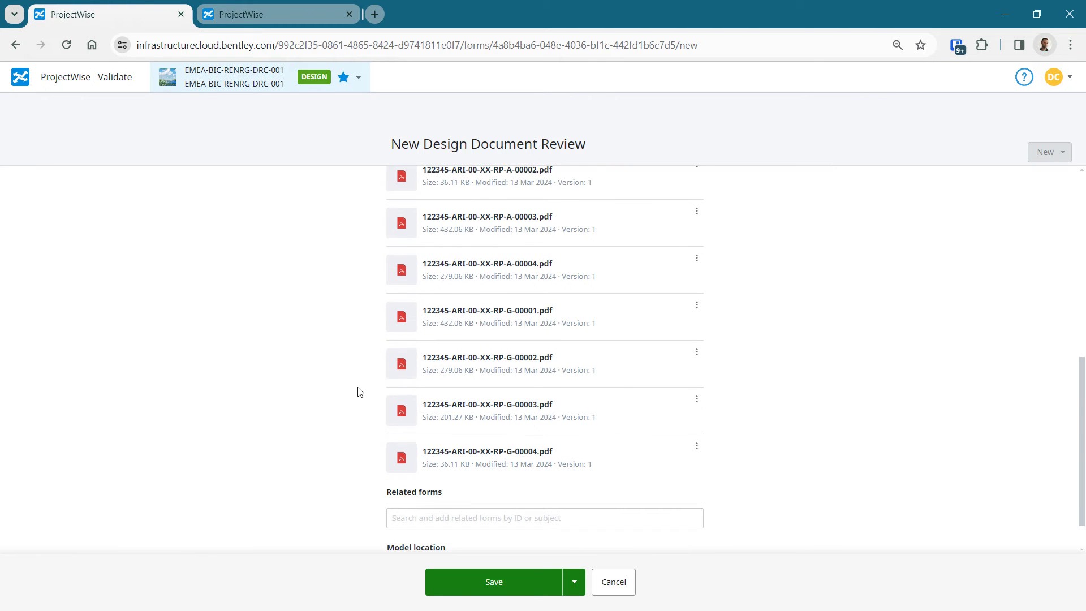
pyautogui.scroll(-1, 360, 391)
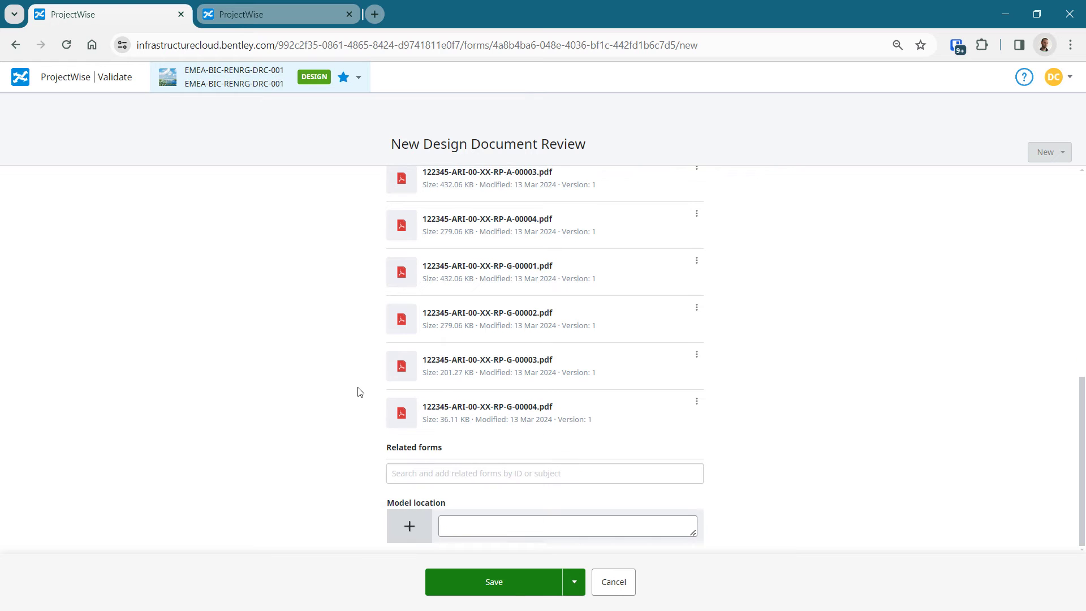
# - Save the new review, creating DDR-00001 in Draft state
pyautogui.click(492, 582)
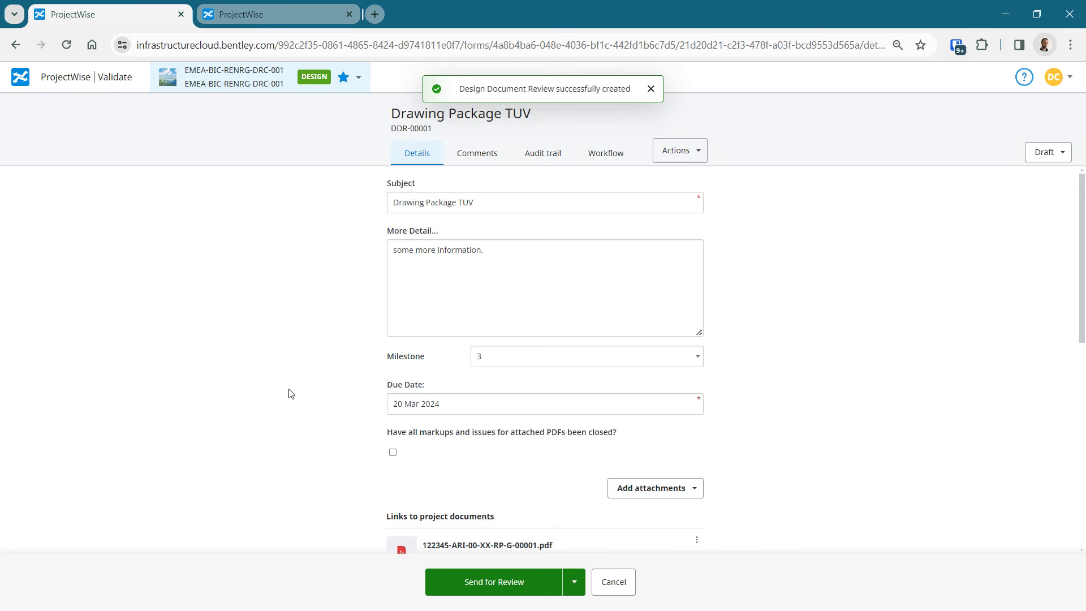
pyautogui.scroll(-8, 337, 372)
pyautogui.scroll(1, 337, 372)
pyautogui.scroll(8, 337, 372)
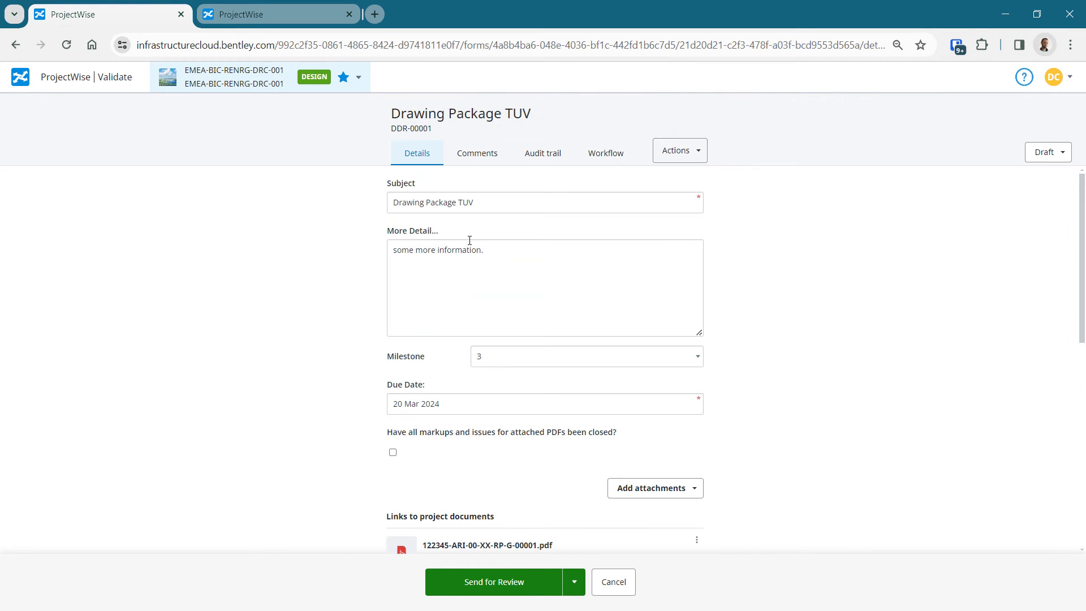
# - Send DDR-00001 for review to Role: Engineer with a 'please…' comment asking to review the PDFs
pyautogui.click(477, 592)
pyautogui.click(463, 320)
pyautogui.scroll(-3, 467, 439)
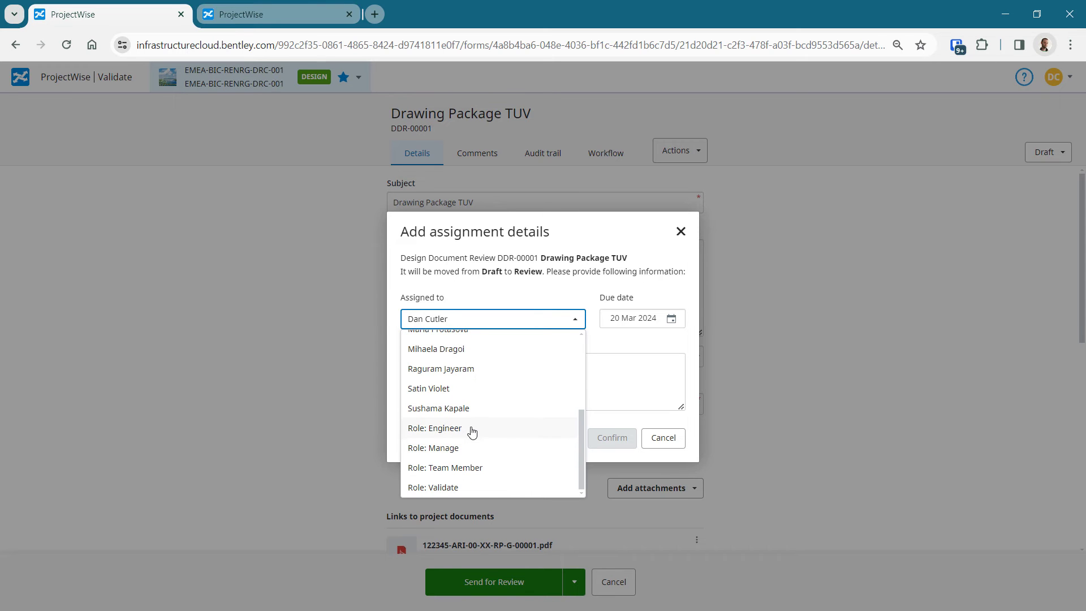
pyautogui.click(472, 430)
pyautogui.click(463, 365)
pyautogui.write('please review PDFs')
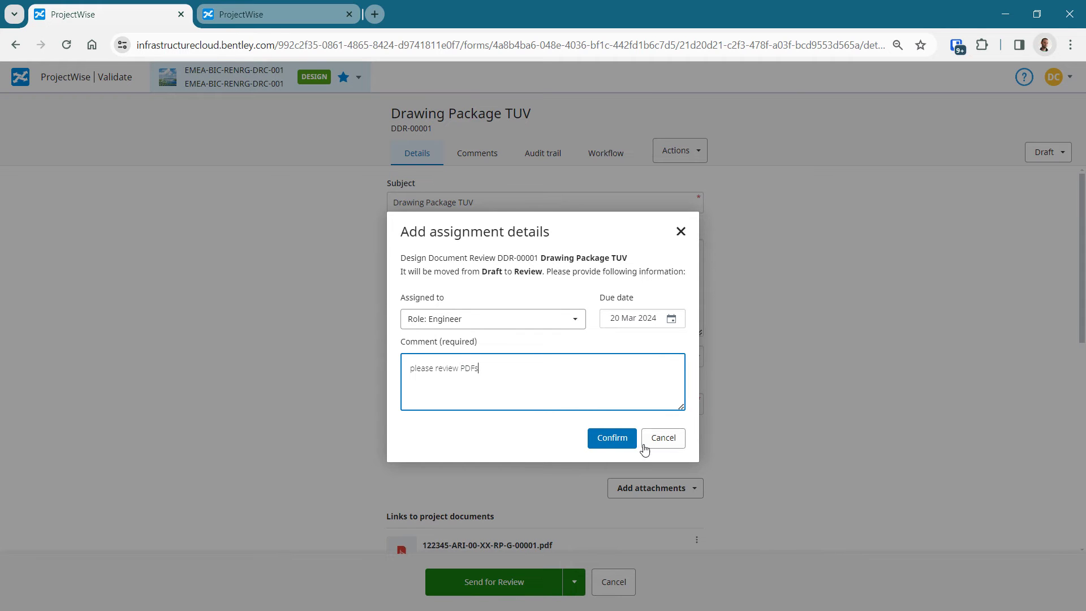
pyautogui.click(620, 440)
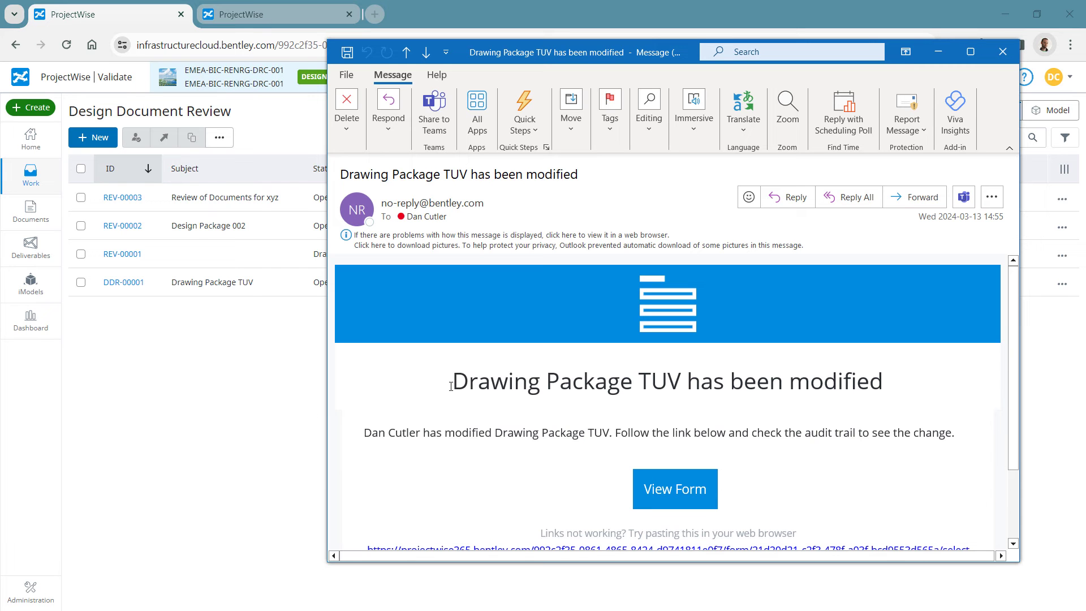
# - Read the modification notice, highlighting 'Drawing Package TUV' in the email heading
pyautogui.moveTo(454, 385); pyautogui.dragTo(675, 378)
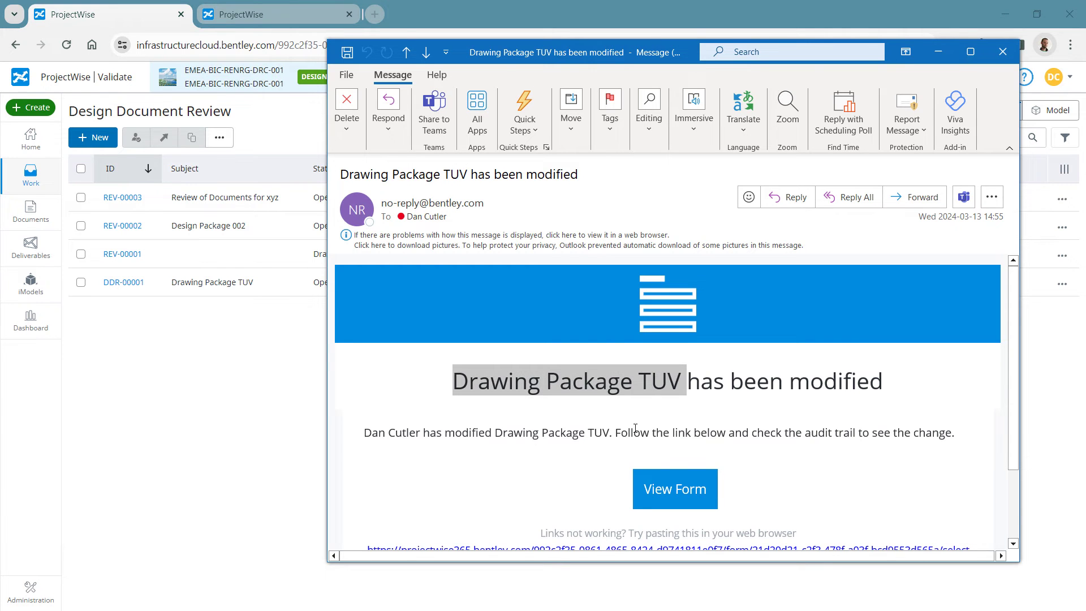
pyautogui.scroll(-1, 636, 428)
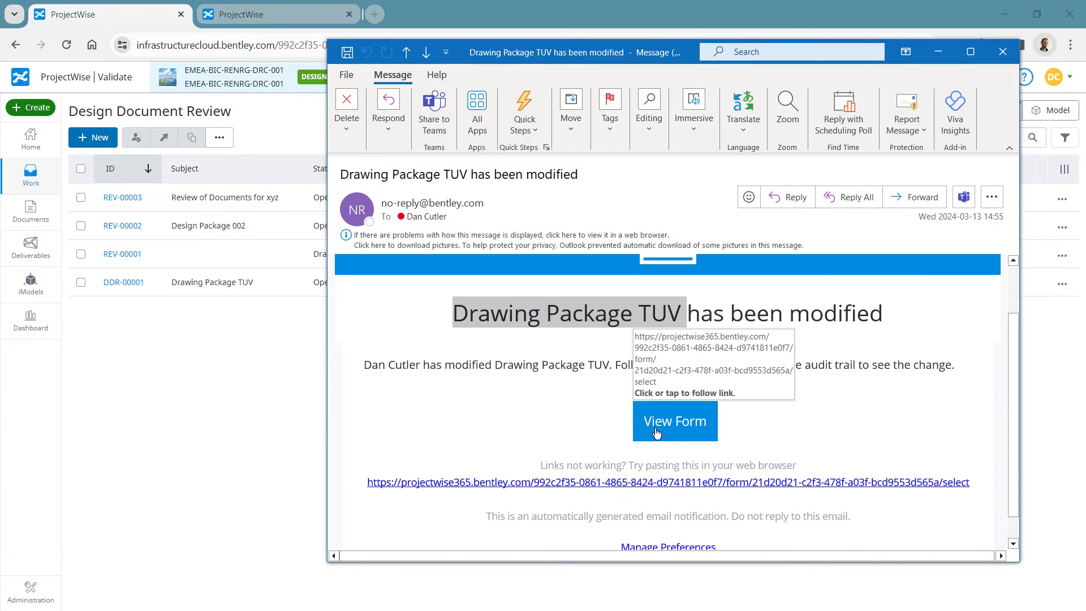
# - Back in ProjectWise, open DDR-00001 and view linked PDF 122345-ARI-00-XX-RP-G-00001
pyautogui.click(937, 52)
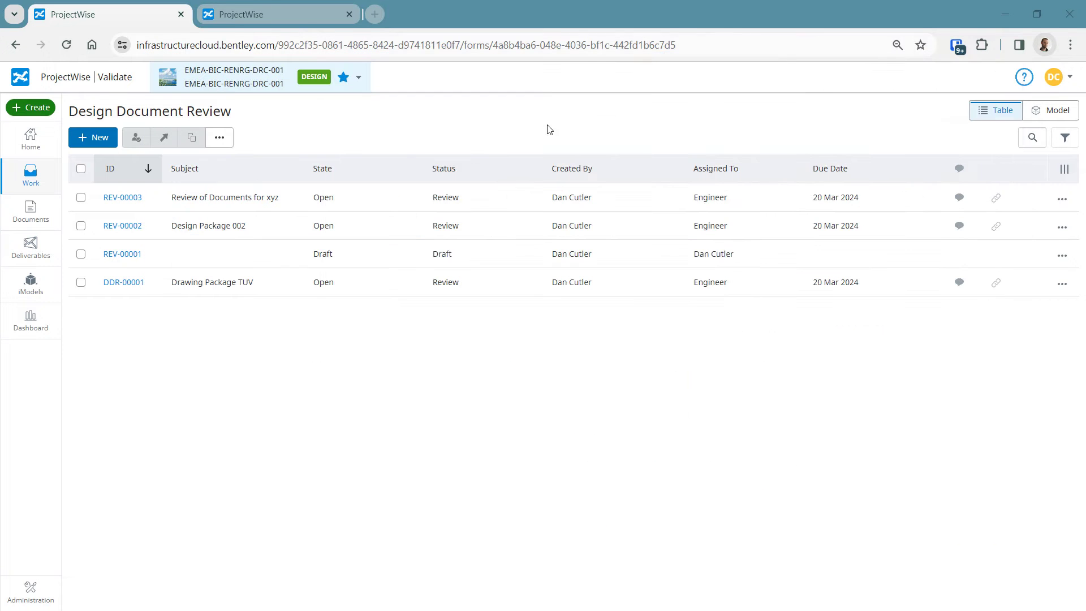
pyautogui.click(127, 288)
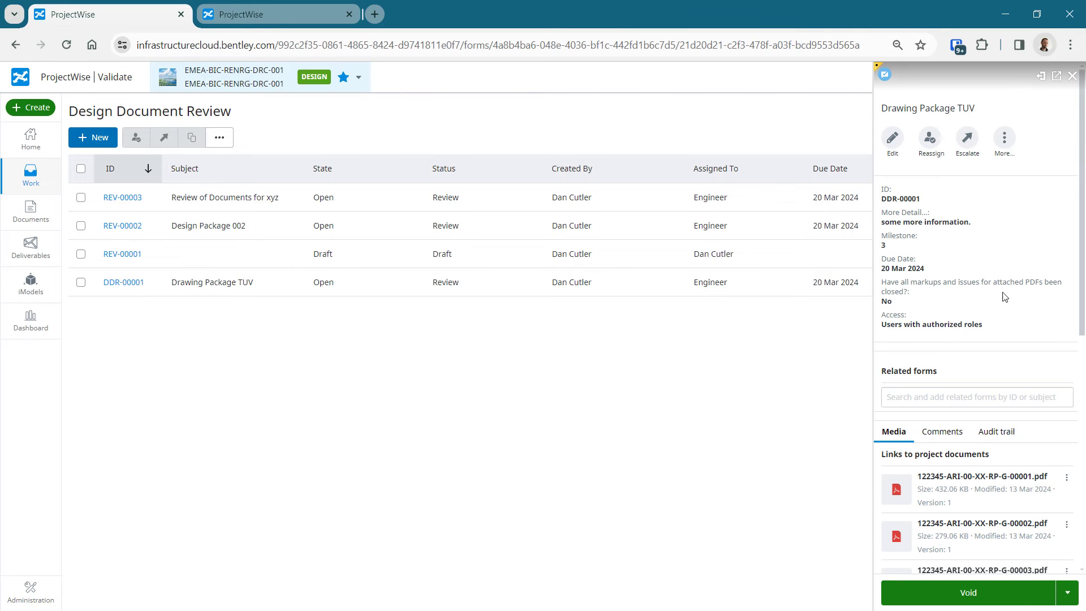
pyautogui.scroll(-4, 932, 322)
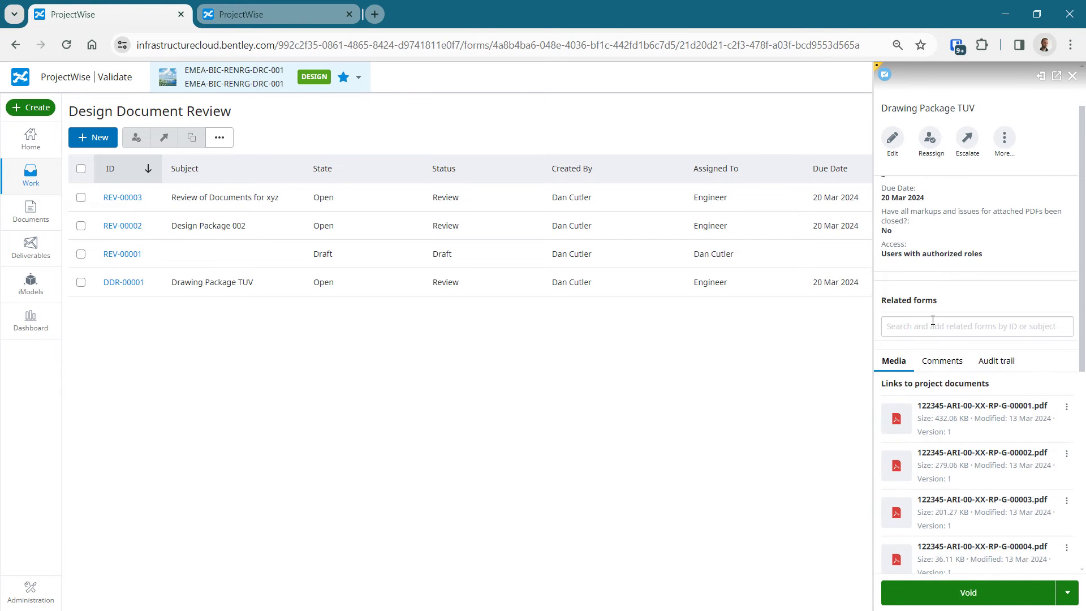
pyautogui.scroll(-1, 932, 320)
pyautogui.scroll(1, 939, 305)
pyautogui.click(972, 266)
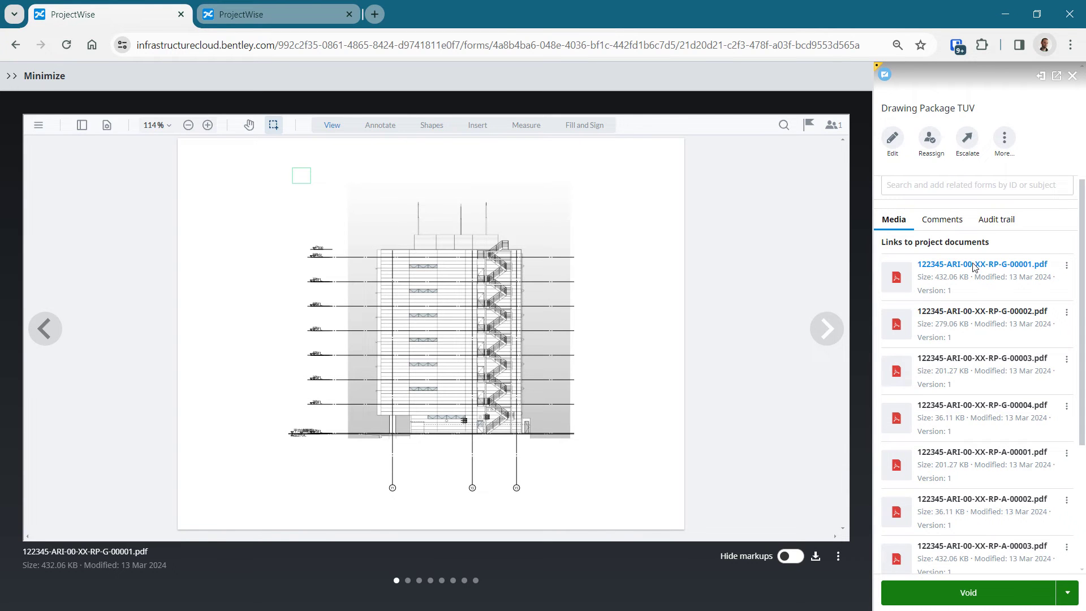
# - Advance to report A-00001 and zoom and pan to its 'Approval required' paragraph
pyautogui.click(832, 333)
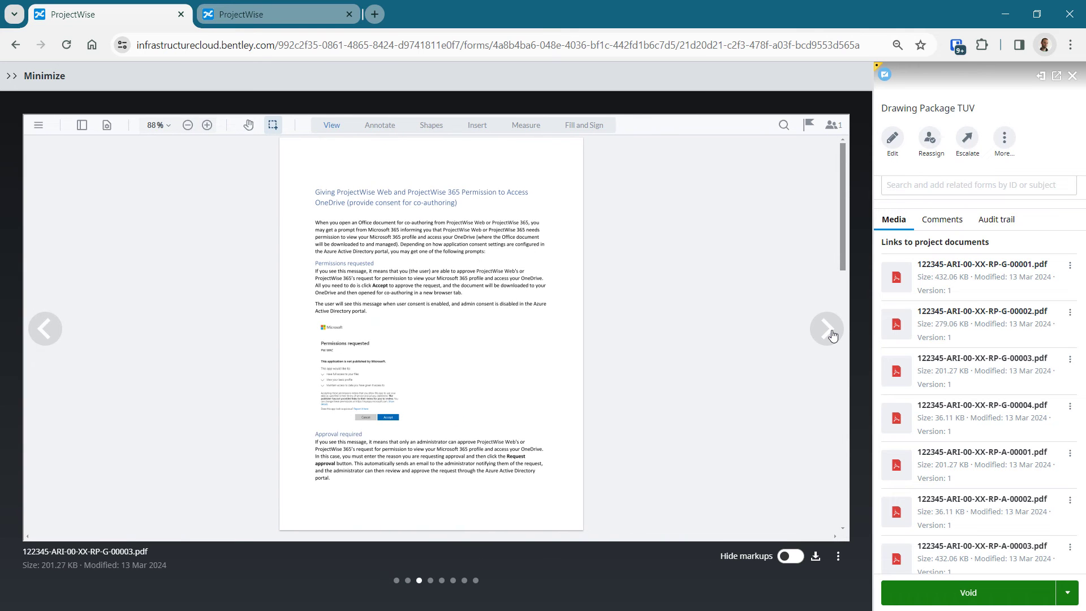
pyautogui.click(832, 334)
pyautogui.click(831, 333)
pyautogui.scroll(5, 374, 198)
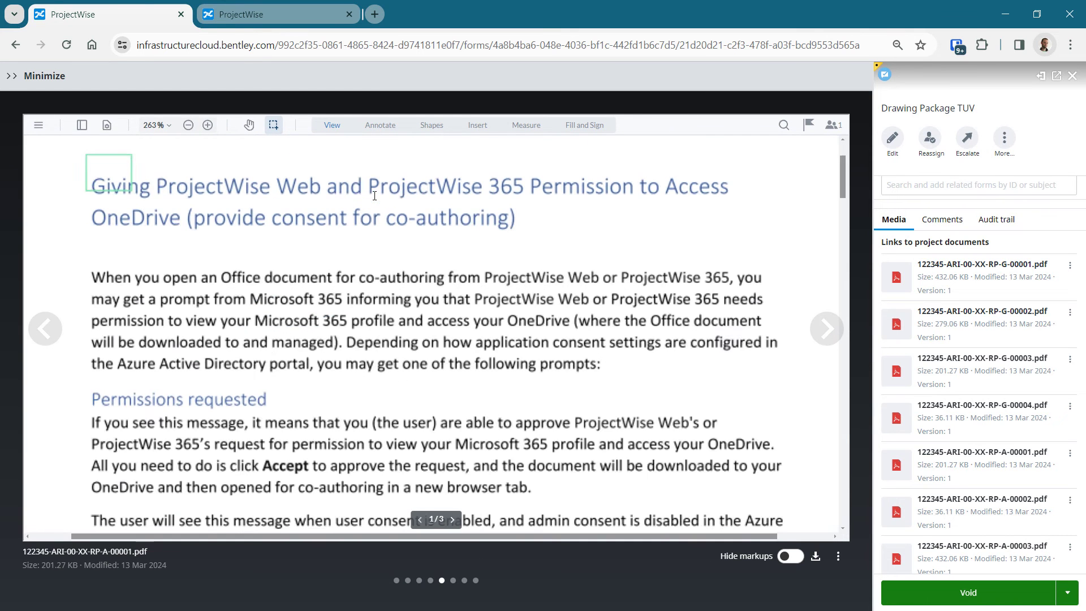
pyautogui.press('p')
pyautogui.scroll(-7, 351, 280)
pyautogui.scroll(-2, 362, 300)
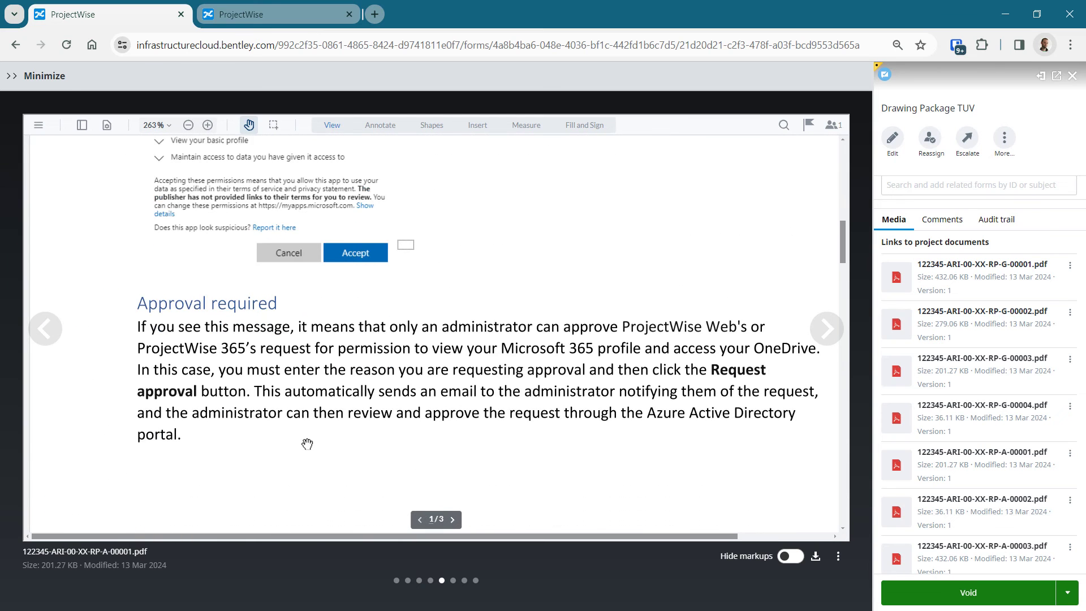
pyautogui.moveTo(310, 449); pyautogui.dragTo(282, 358)
# - Highlight the paragraph text from 'If you see' to 'reason you are' in yellow
pyautogui.click(391, 133)
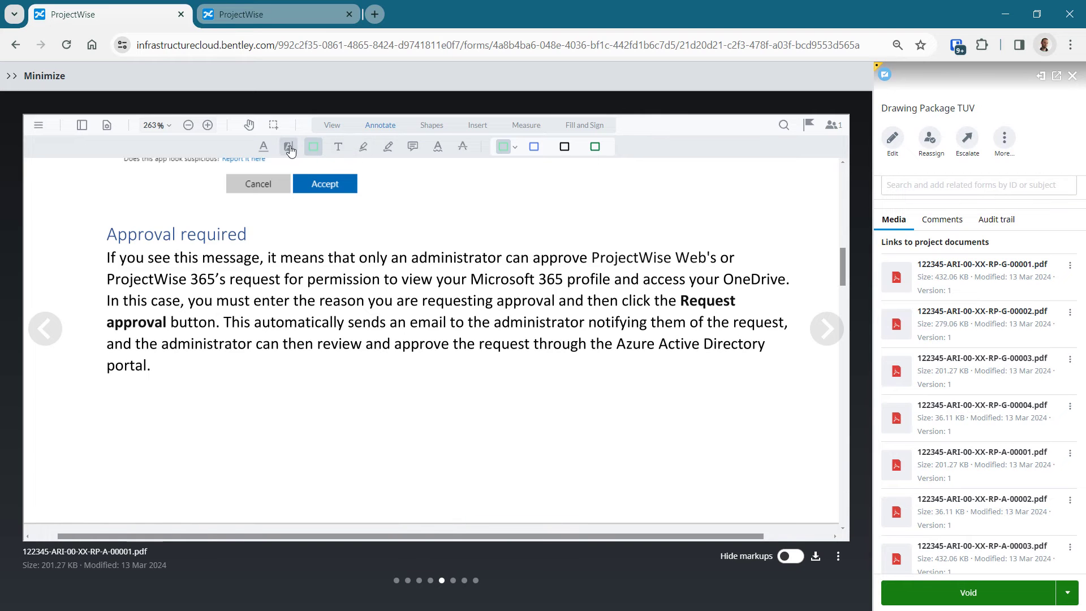
pyautogui.click(289, 148)
pyautogui.moveTo(103, 260); pyautogui.dragTo(418, 314)
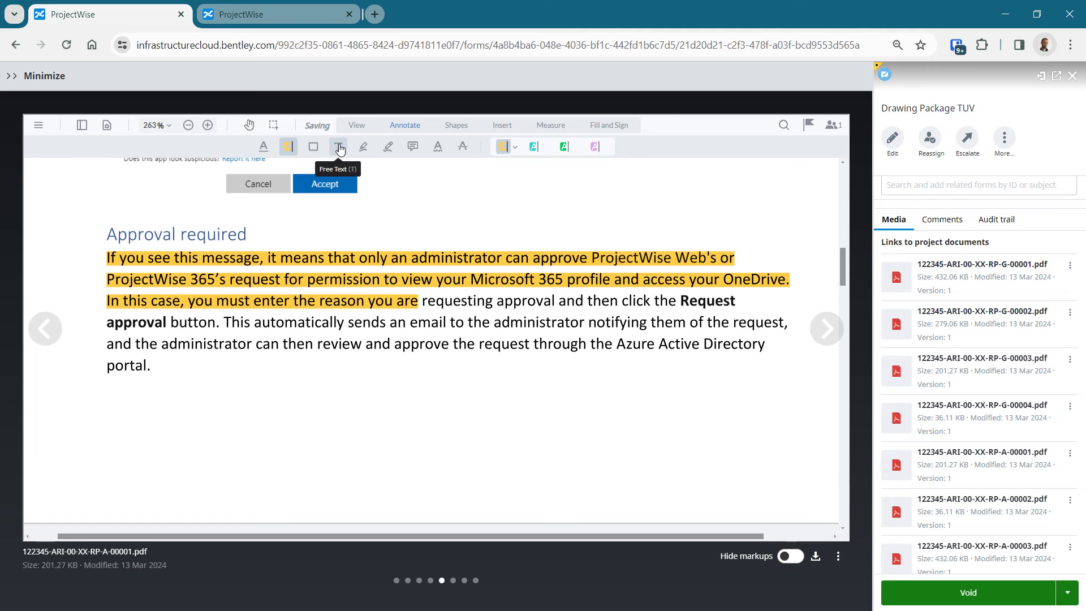
# - Attach a comment note to the highlight and expand all annotations in the markup card
pyautogui.click(413, 146)
pyautogui.click(377, 247)
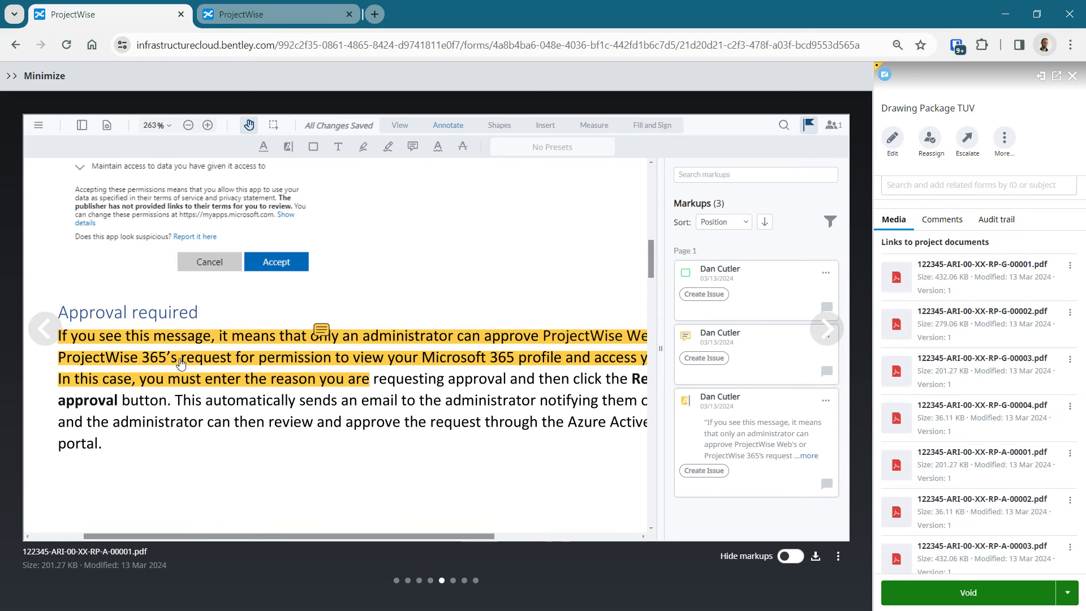
pyautogui.click(322, 331)
pyautogui.click(296, 344)
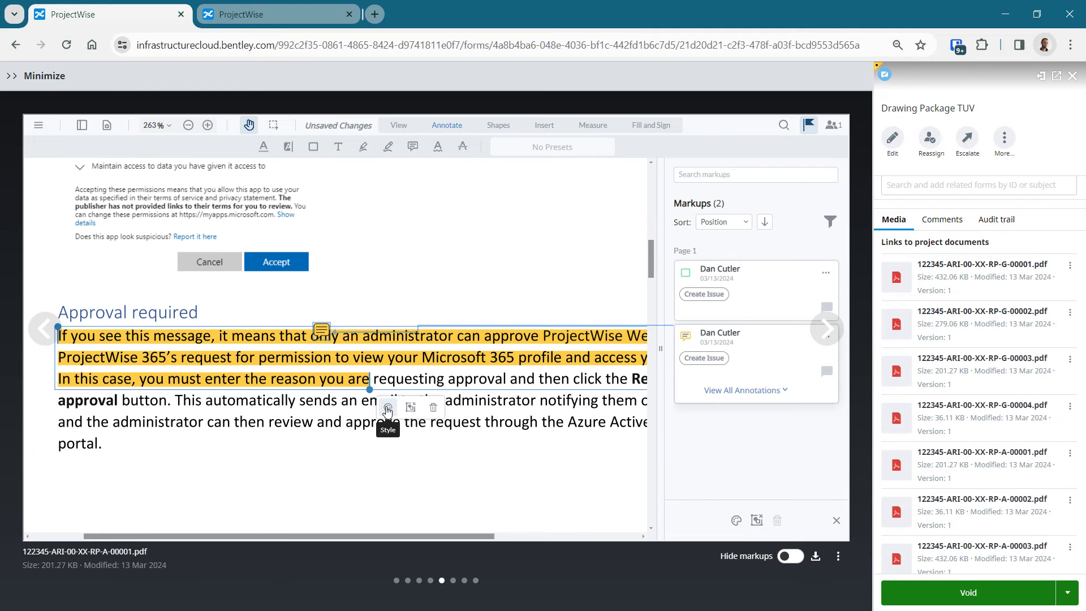
pyautogui.click(740, 393)
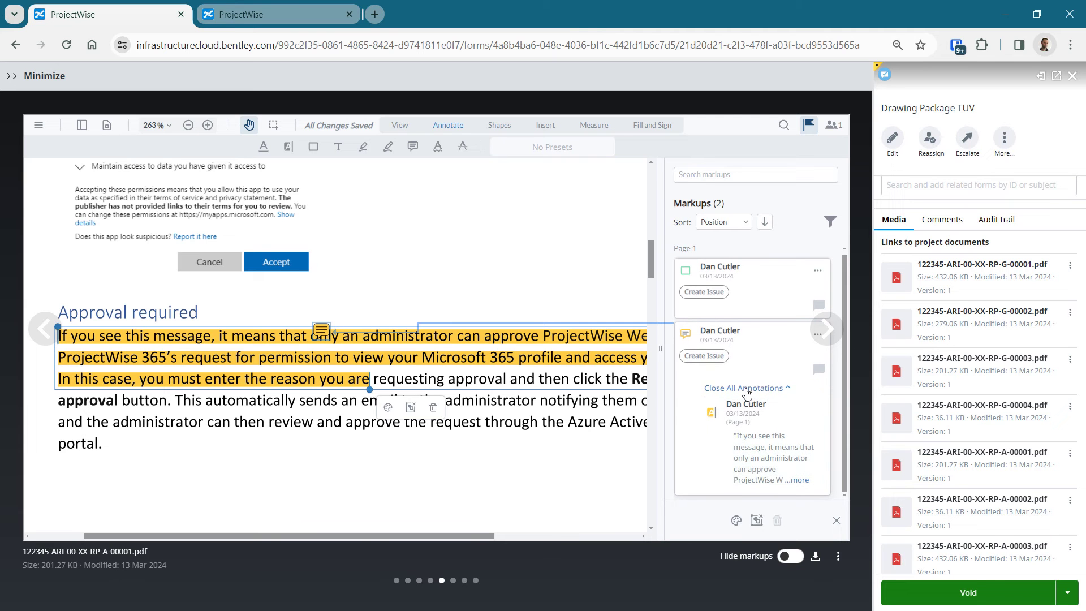
# - Create a Design Issue from the text markup titled 'please revise text'
pyautogui.click(747, 390)
pyautogui.click(714, 364)
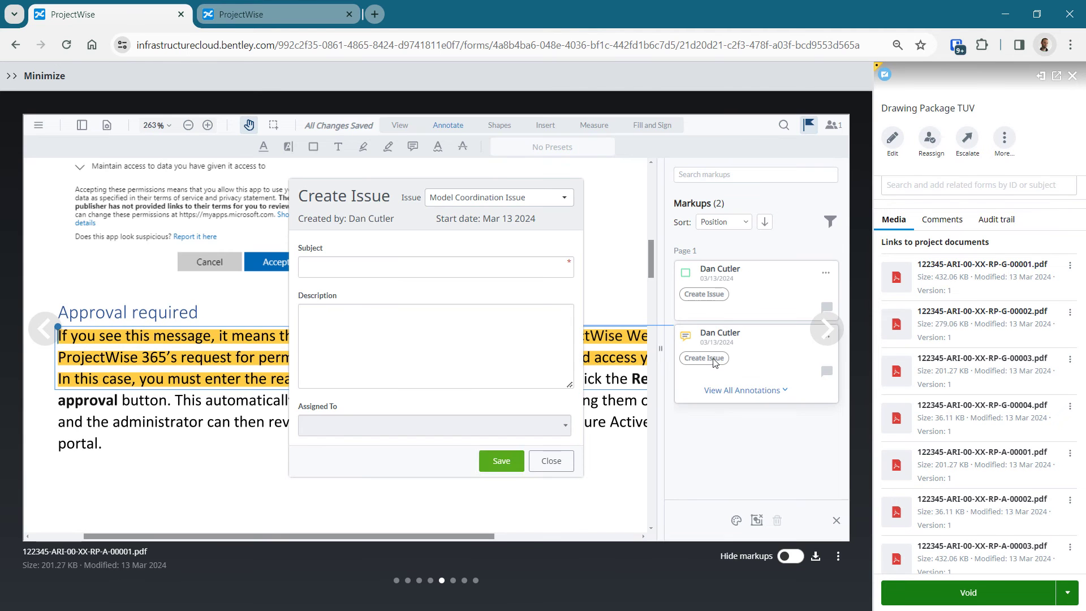
pyautogui.click(458, 201)
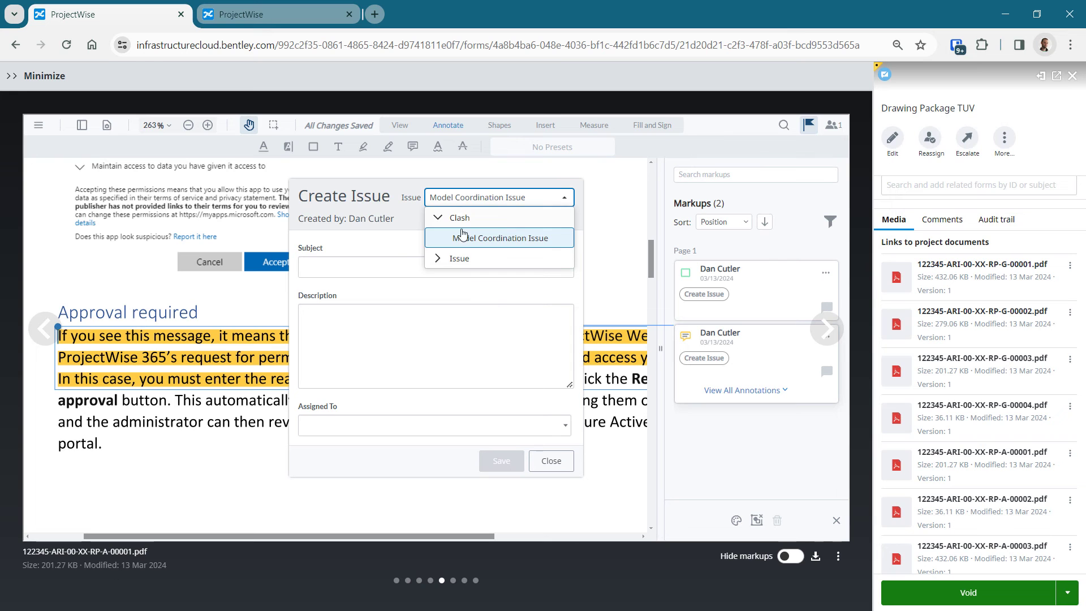
pyautogui.click(437, 258)
pyautogui.click(458, 277)
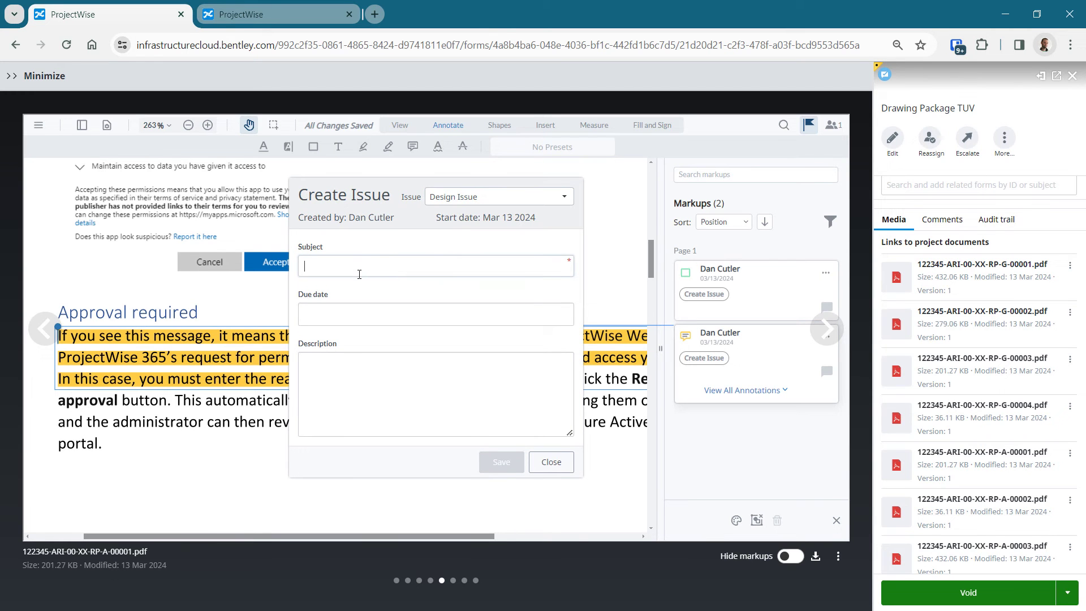
pyautogui.write('please revise tex')
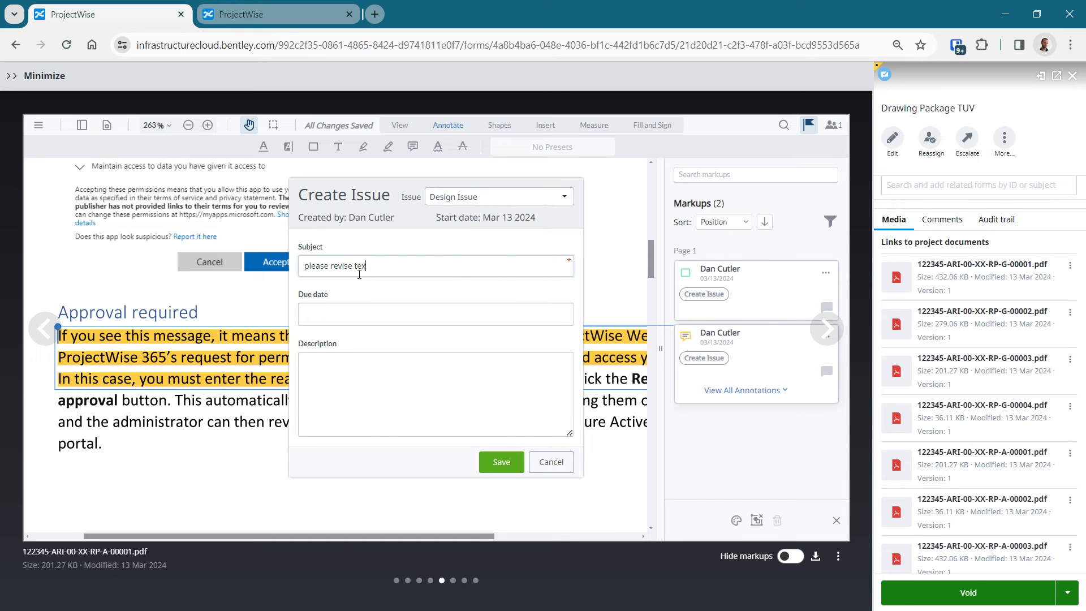
pyautogui.write('t')
# - Give the issue due date 03/20/2024, save it as DI-00003 and send it for review
pyautogui.click(356, 314)
pyautogui.click(437, 454)
pyautogui.click(317, 367)
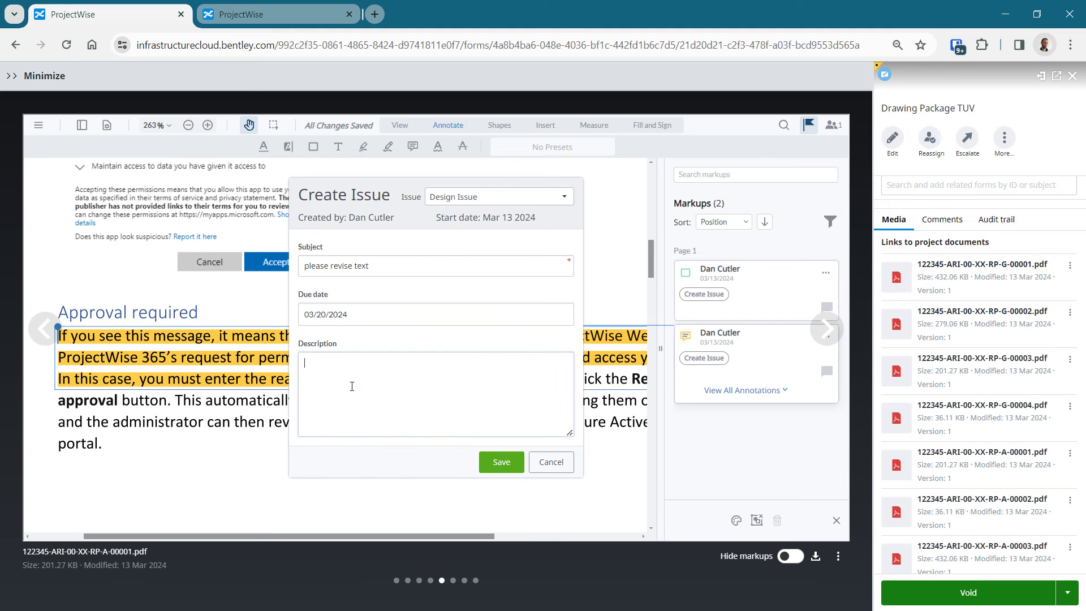
pyautogui.click(500, 462)
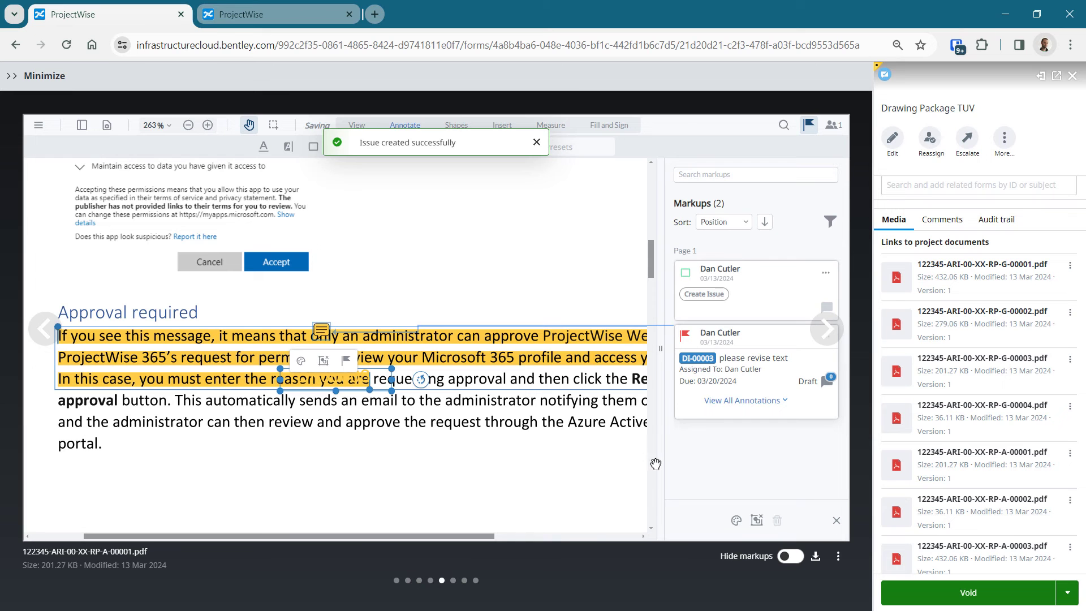
pyautogui.click(697, 358)
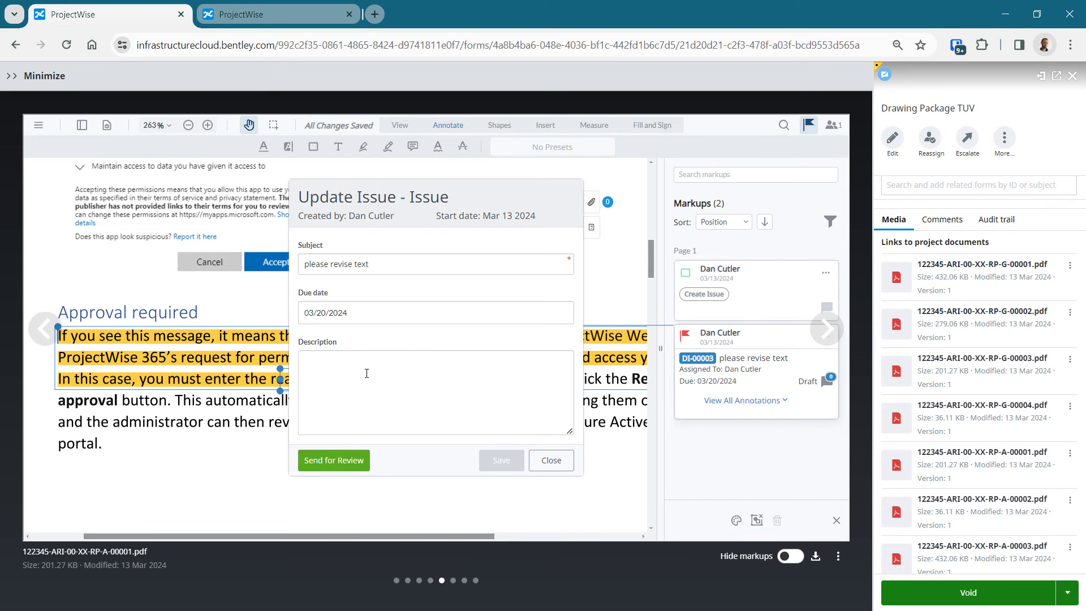
pyautogui.click(347, 467)
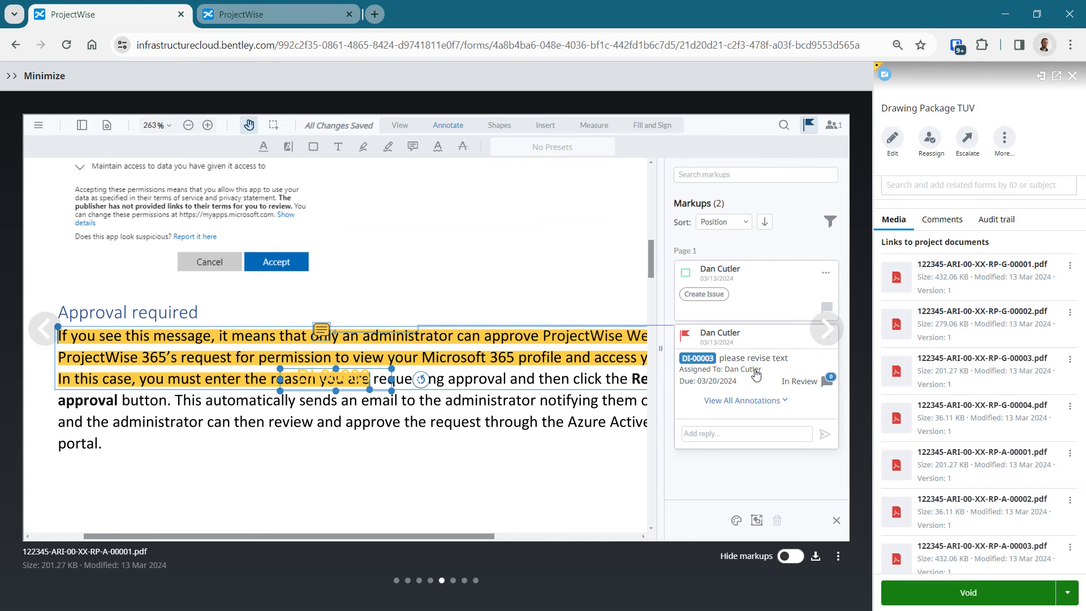
# - Move to drawing A-00003 and draw a four-sided cloud over its upper-left elevation
pyautogui.click(827, 328)
pyautogui.click(827, 329)
pyautogui.click(432, 125)
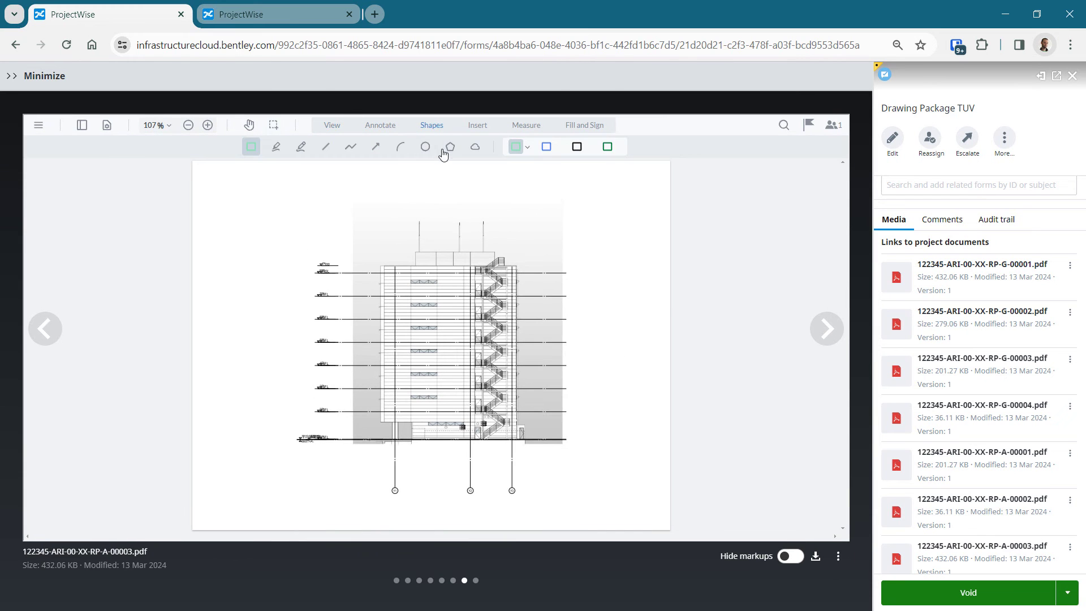
pyautogui.click(305, 239)
pyautogui.click(407, 223)
pyautogui.click(440, 311)
pyautogui.click(289, 315)
pyautogui.click(306, 241)
# - Make the cloud red with 76% opacity and a thicker outline, then close the viewer
pyautogui.click(342, 243)
pyautogui.click(344, 341)
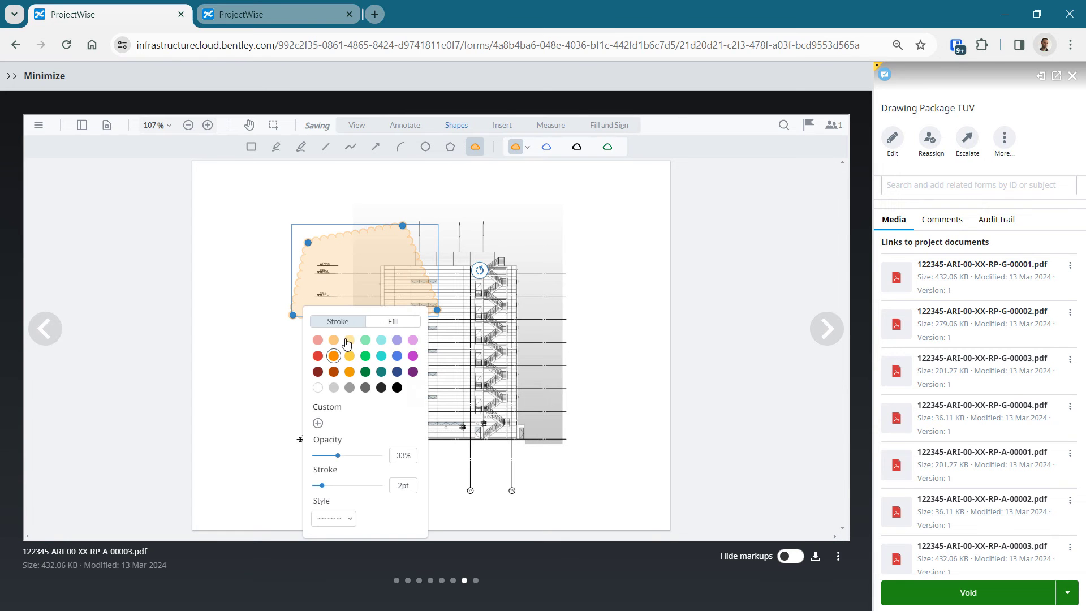
pyautogui.click(318, 356)
pyautogui.moveTo(337, 456); pyautogui.dragTo(367, 456)
pyautogui.moveTo(325, 492); pyautogui.dragTo(342, 492)
pyautogui.click(841, 330)
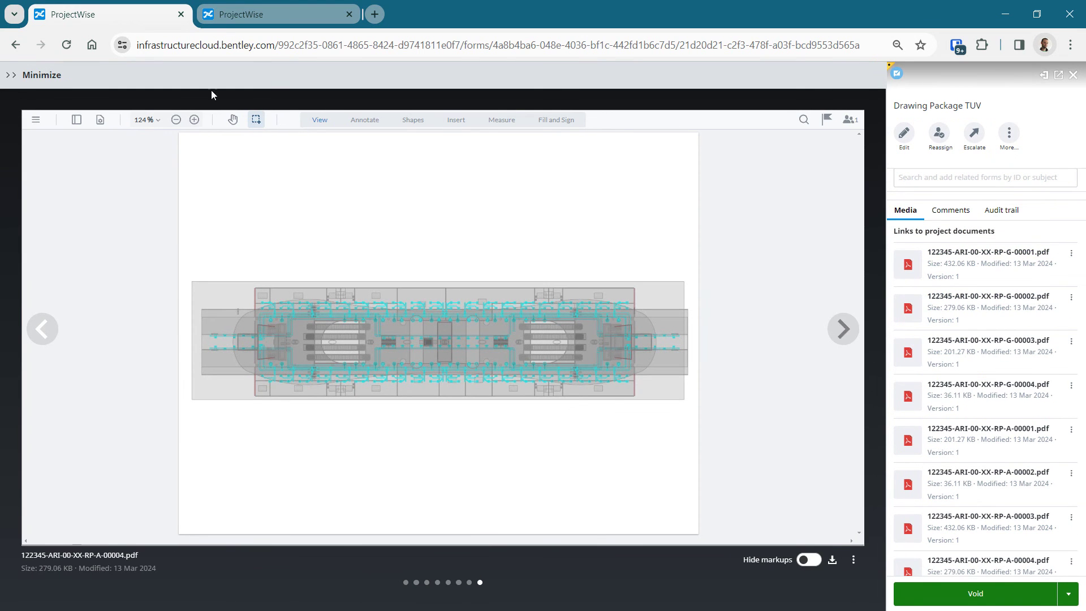
pyautogui.click(17, 79)
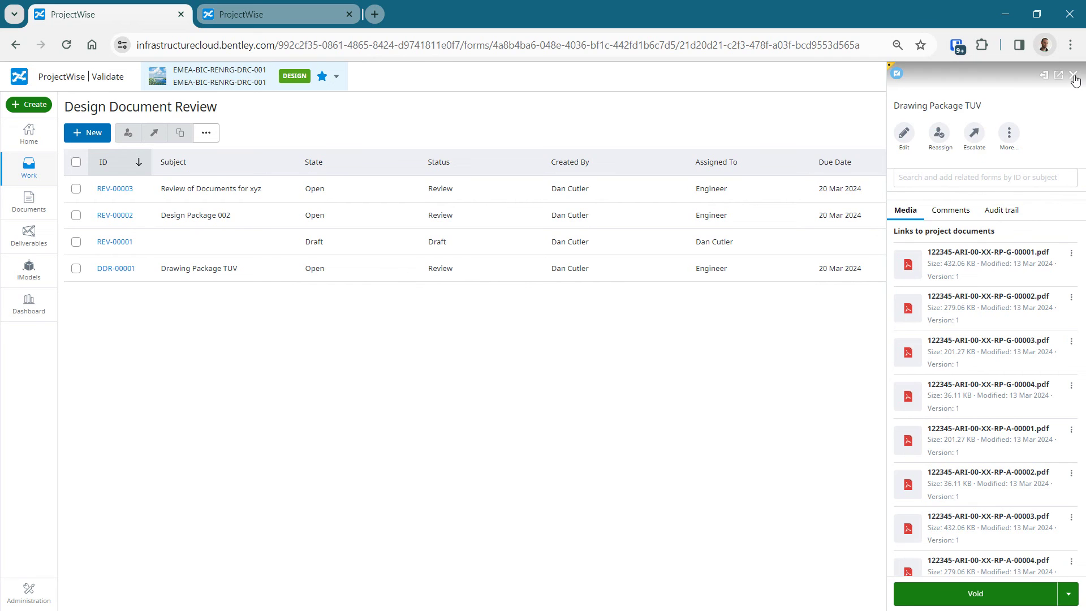
# - Close the Drawing Package TUV details and open issue DI-00003 from the Design Issue list
pyautogui.click(1073, 75)
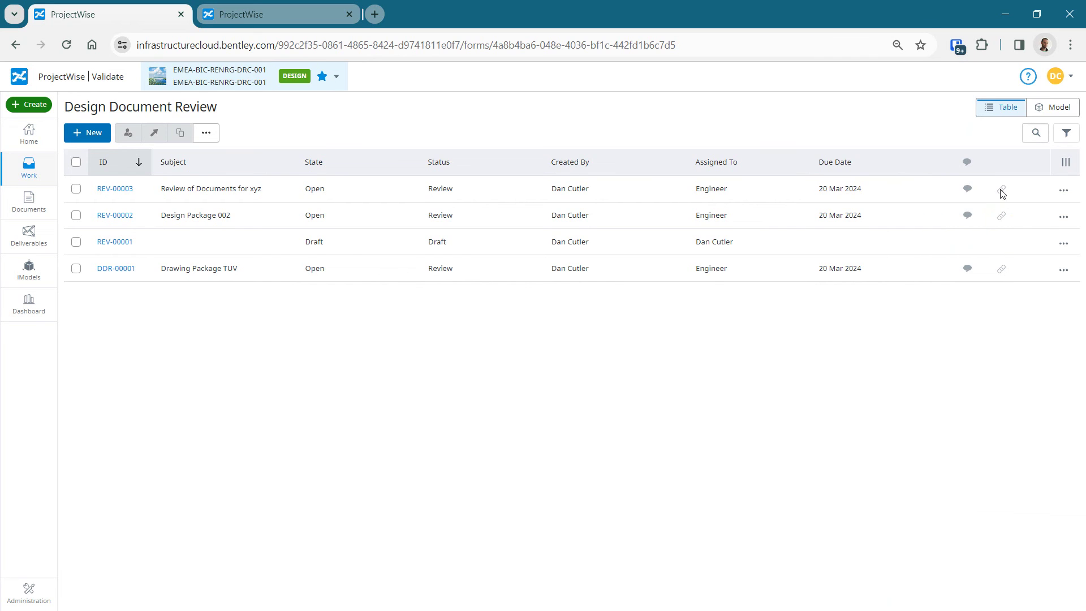
pyautogui.click(38, 177)
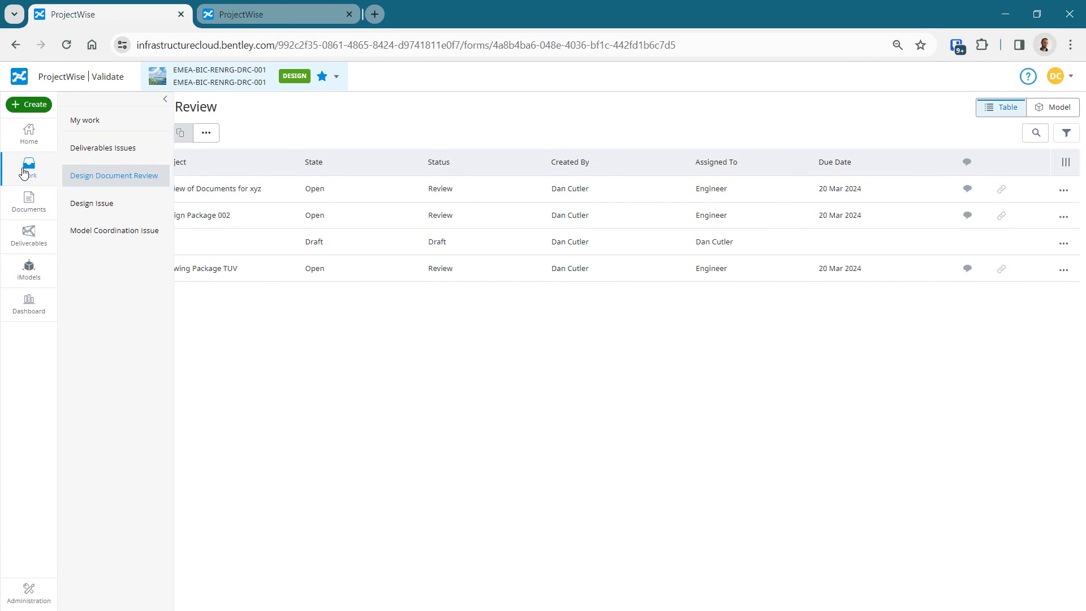
pyautogui.click(107, 207)
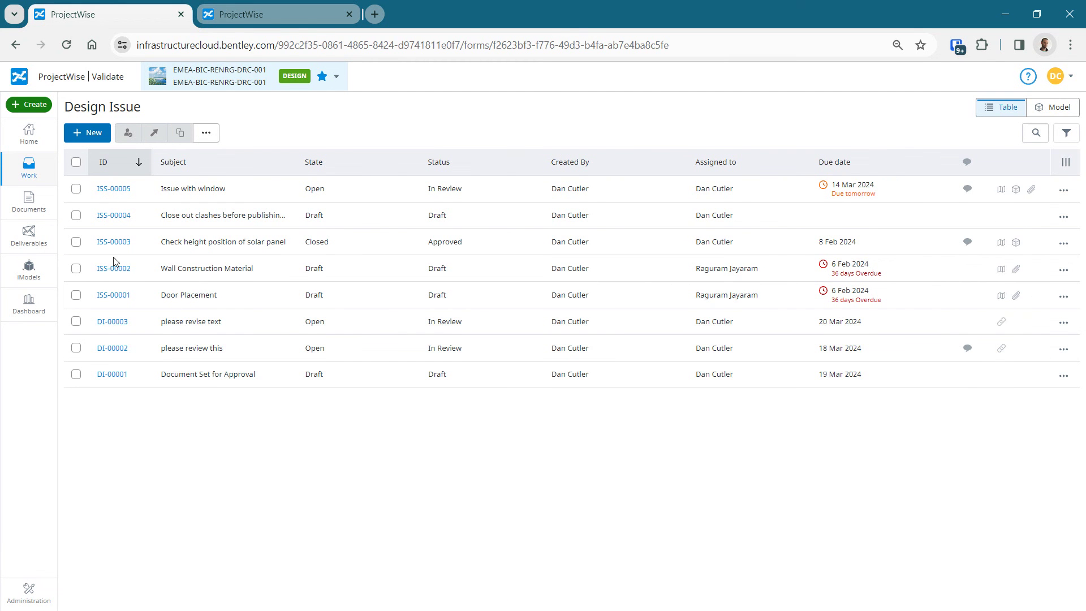
pyautogui.click(76, 322)
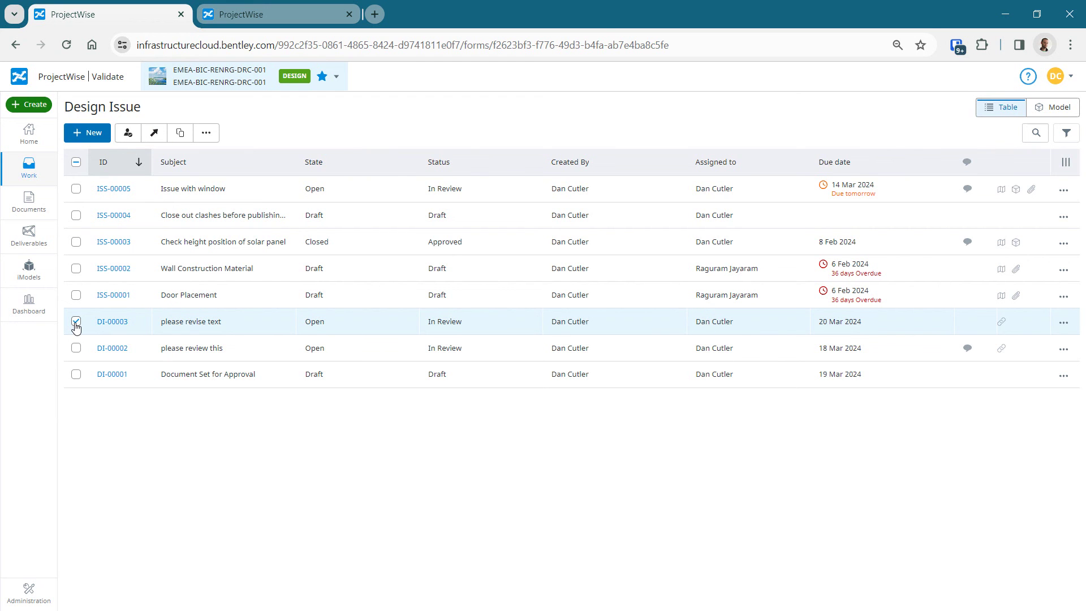
pyautogui.click(116, 322)
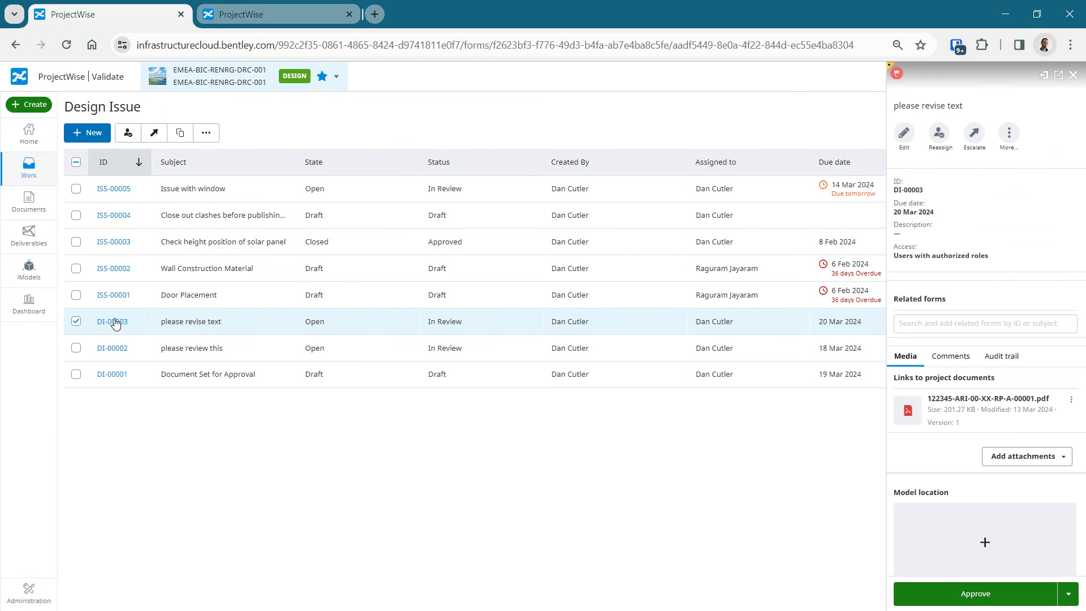
# - Open the attached A-00001 PDF and bring up issue DI-00003 from its markups list
pyautogui.click(955, 402)
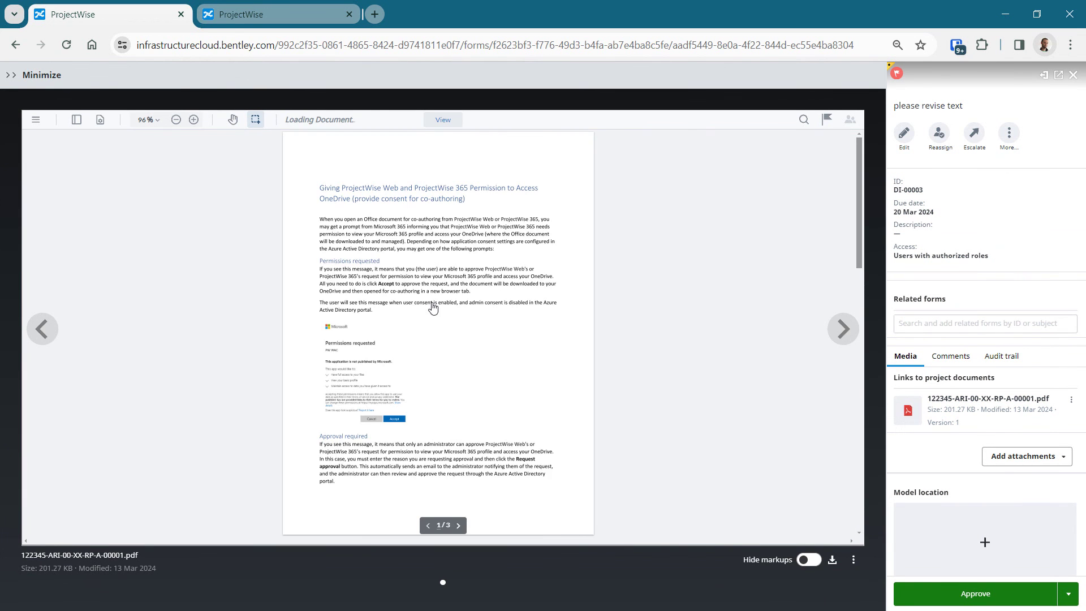
pyautogui.scroll(-2, 434, 306)
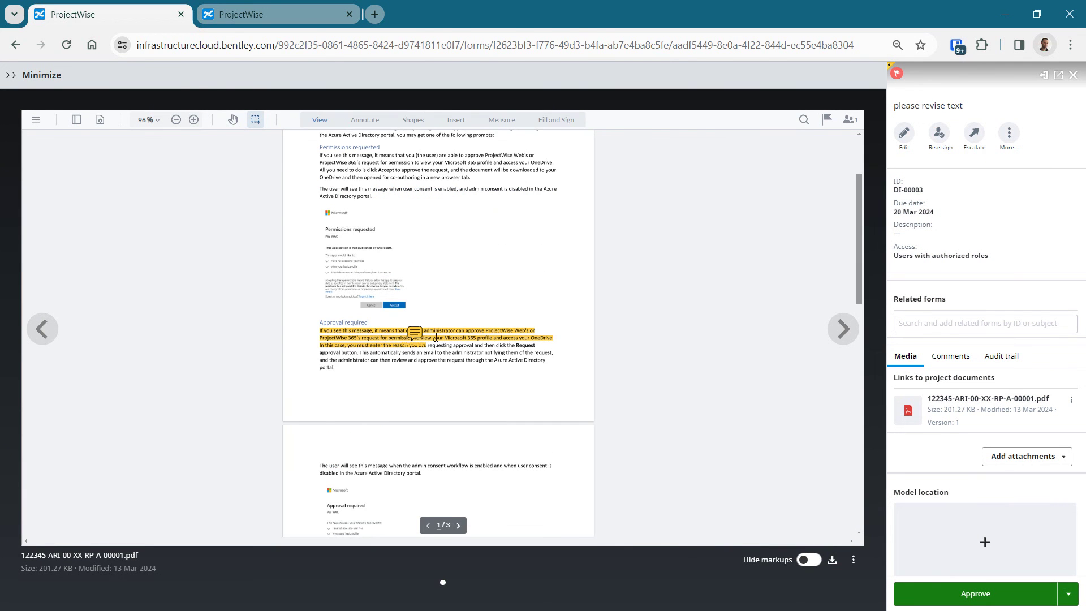
pyautogui.click(826, 119)
pyautogui.click(769, 318)
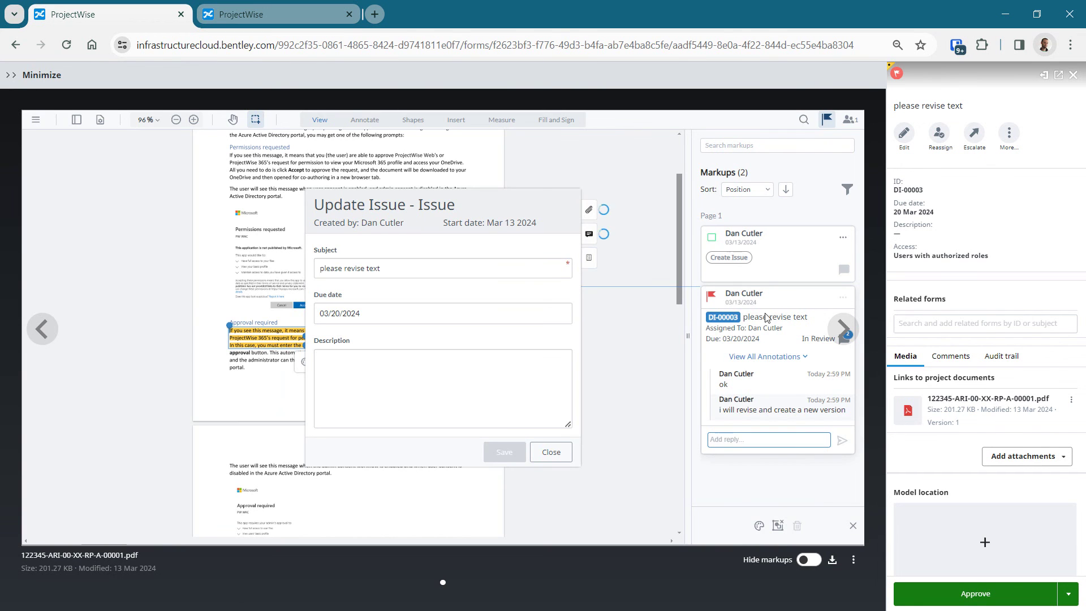
# - Approve DI-00003 with the comment 'change made, issue closed'
pyautogui.click(403, 379)
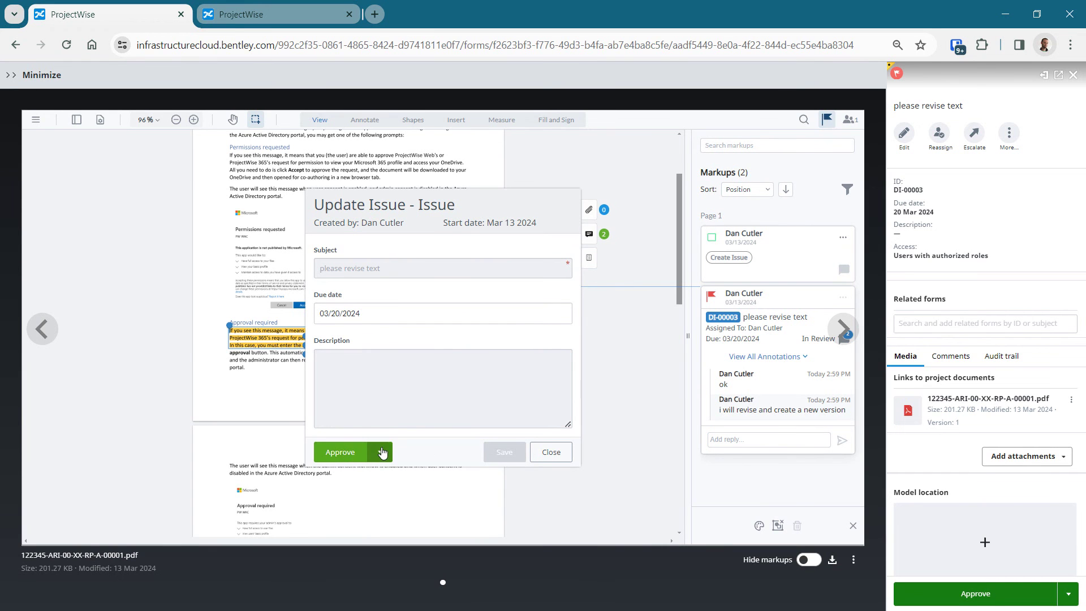
pyautogui.click(382, 452)
pyautogui.click(351, 451)
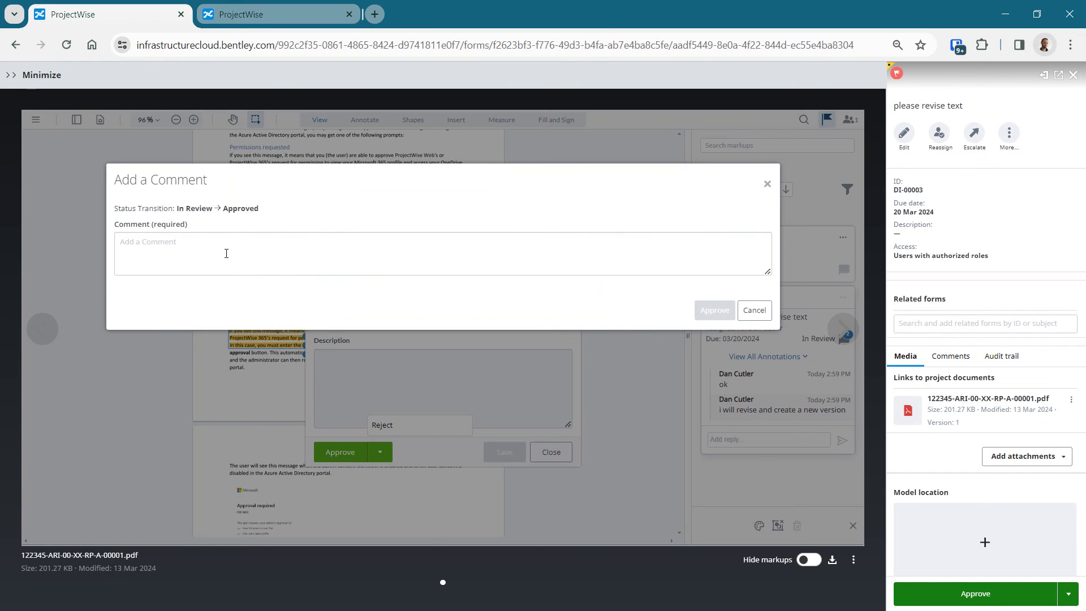
pyautogui.write('change ma')
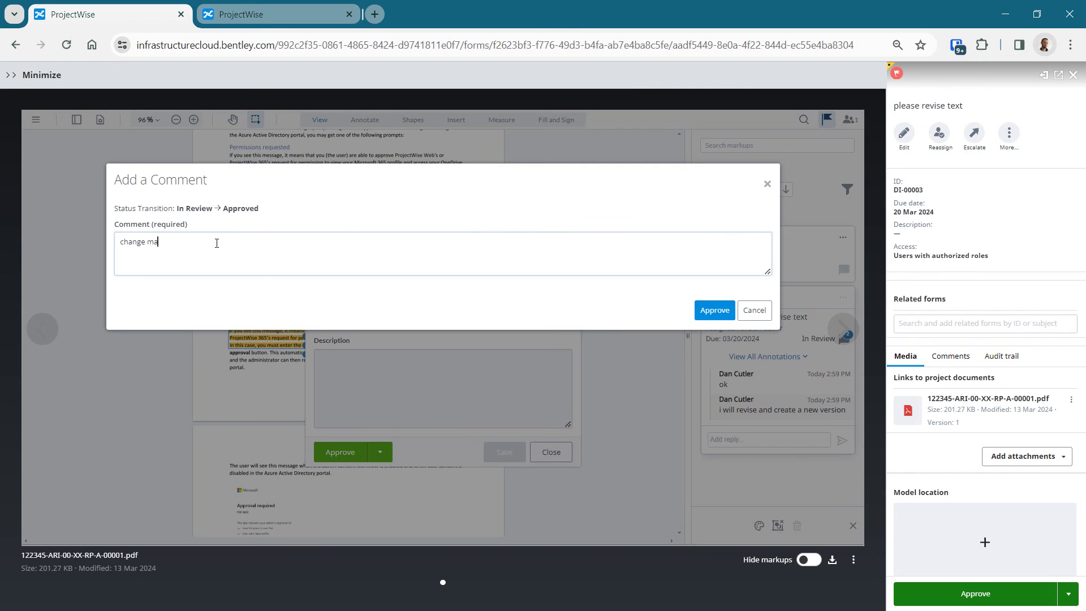
pyautogui.write('de, issue closed')
pyautogui.click(707, 312)
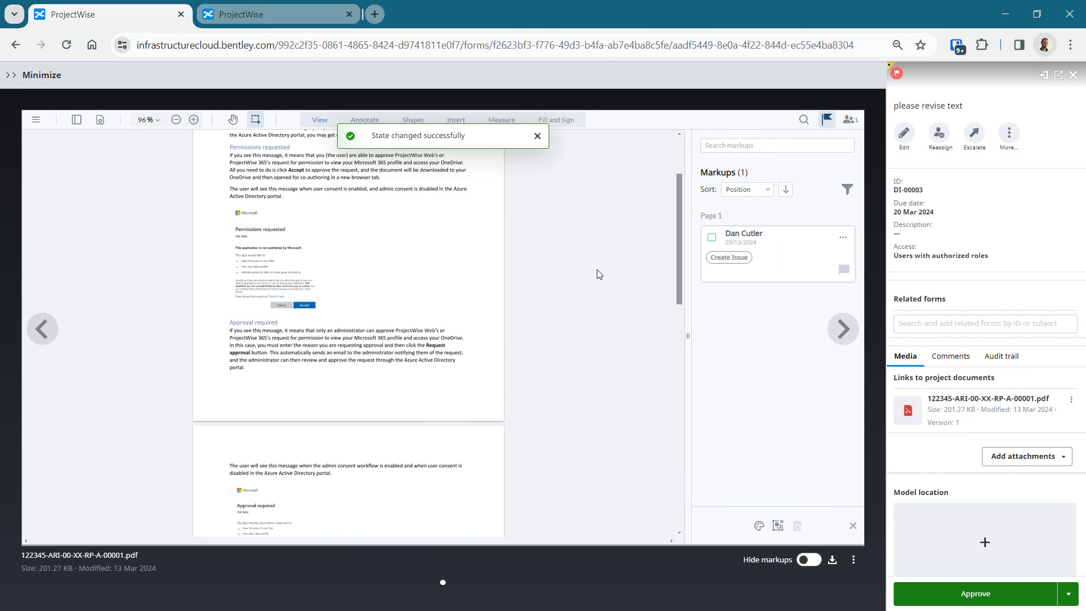
# - Check DI-00003 shows as Approved by briefly including closed issues in the markup filters
pyautogui.click(847, 189)
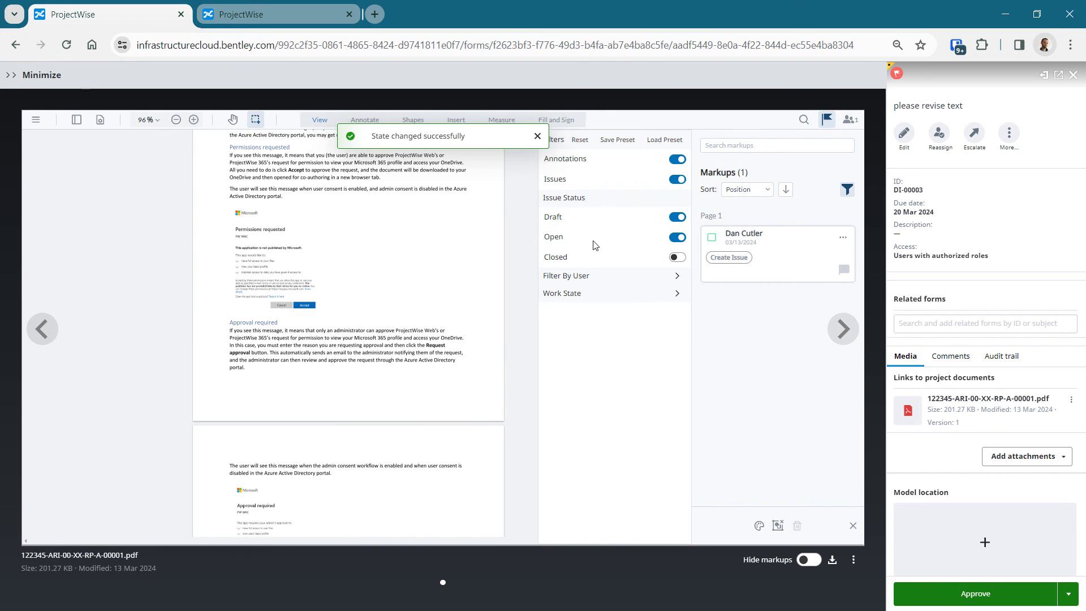
pyautogui.click(677, 258)
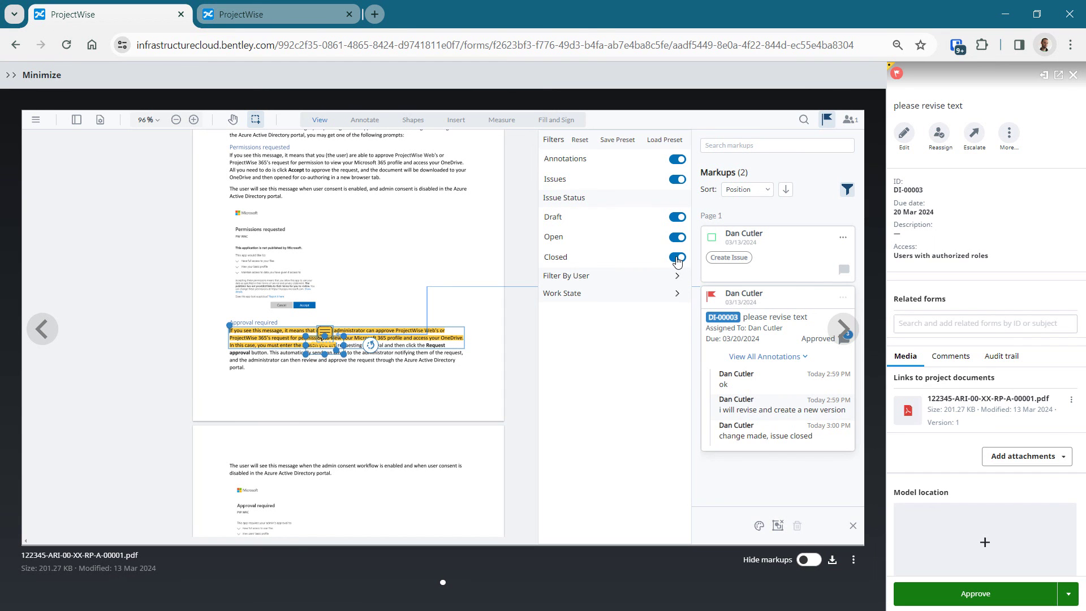
pyautogui.click(677, 257)
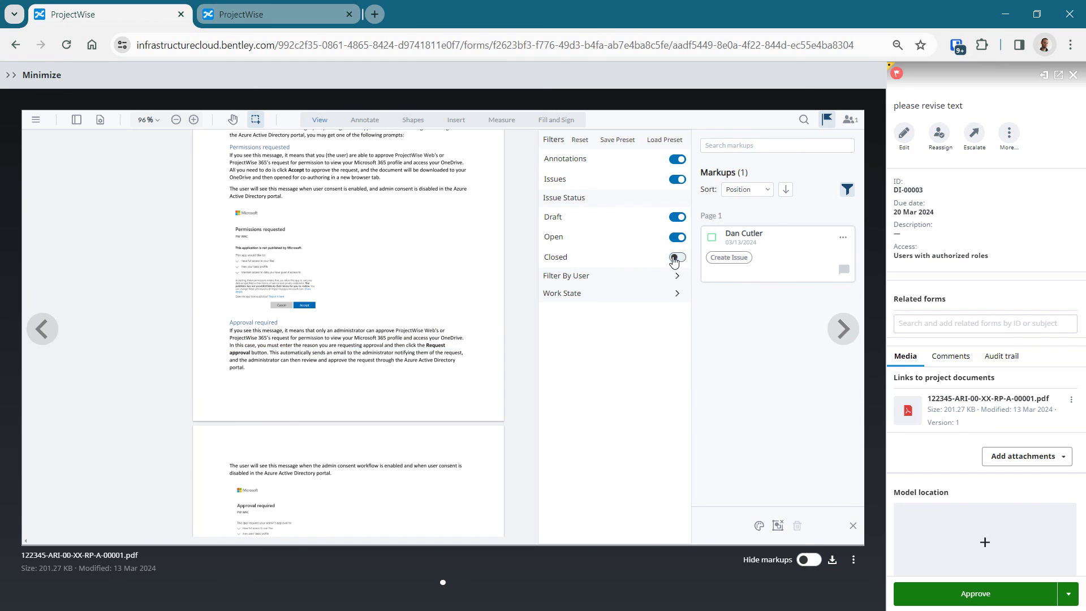
pyautogui.click(843, 191)
# - Close the document viewer and return to the Design Document Review list
pyautogui.click(25, 77)
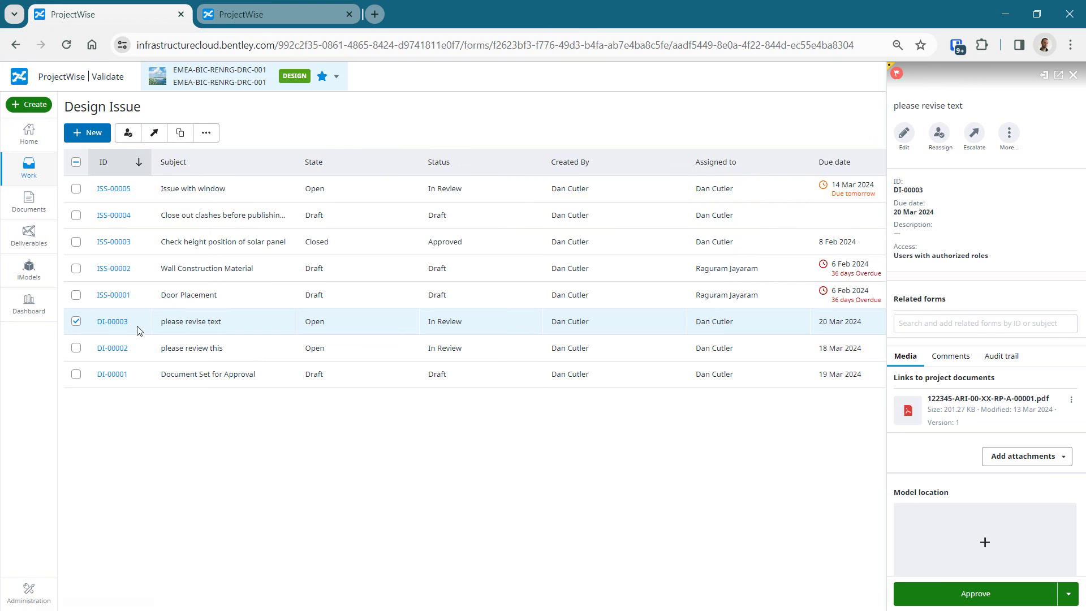
pyautogui.click(35, 173)
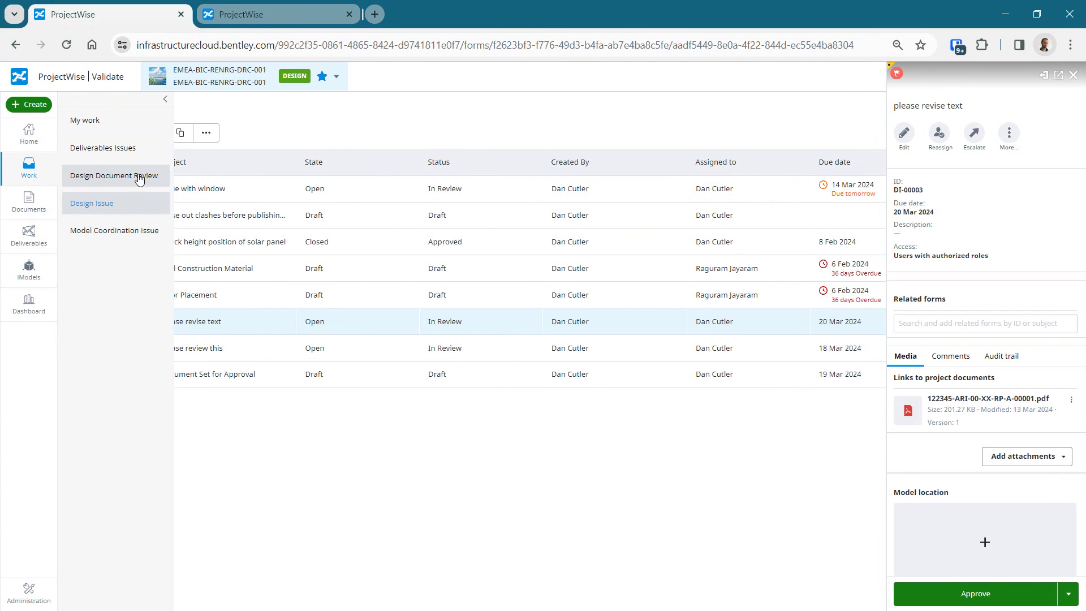
pyautogui.click(139, 177)
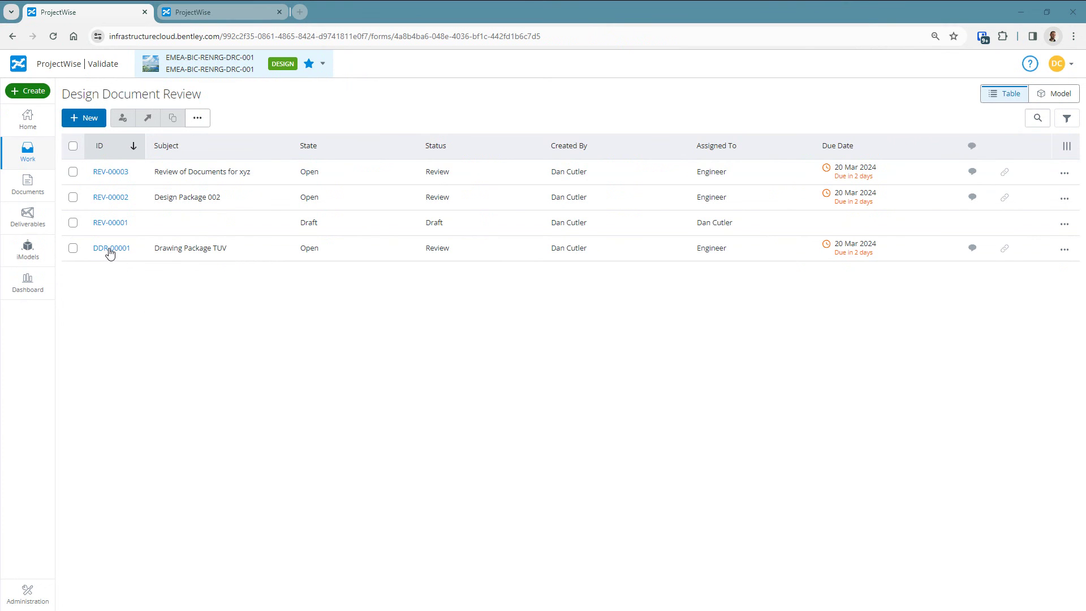
# - Mark the DDR-00001 Drawing Package TUV review finished and confirm it as Complete
pyautogui.click(111, 249)
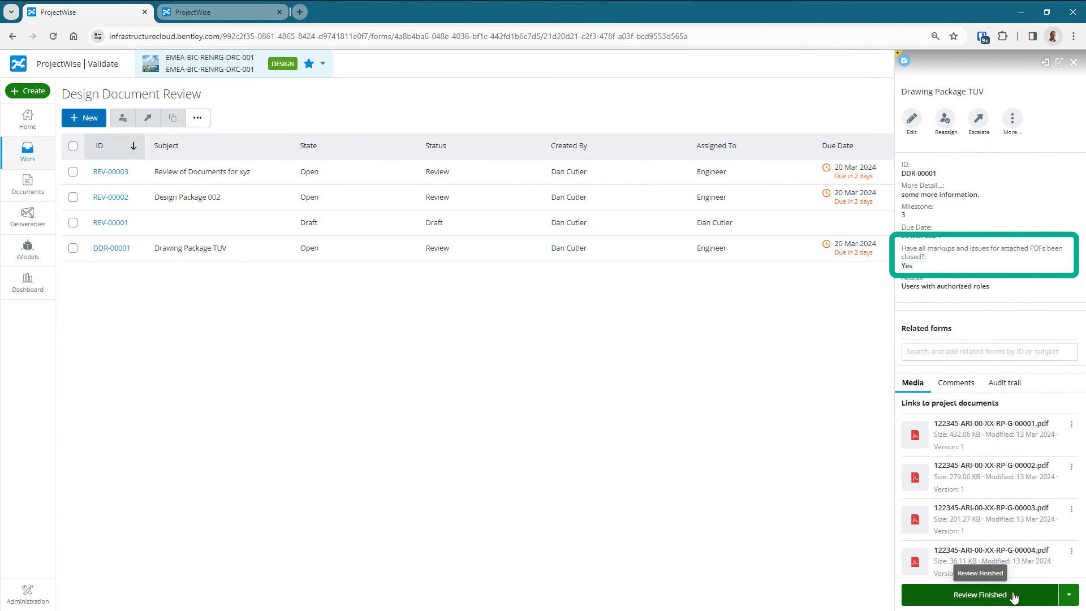
pyautogui.click(1014, 596)
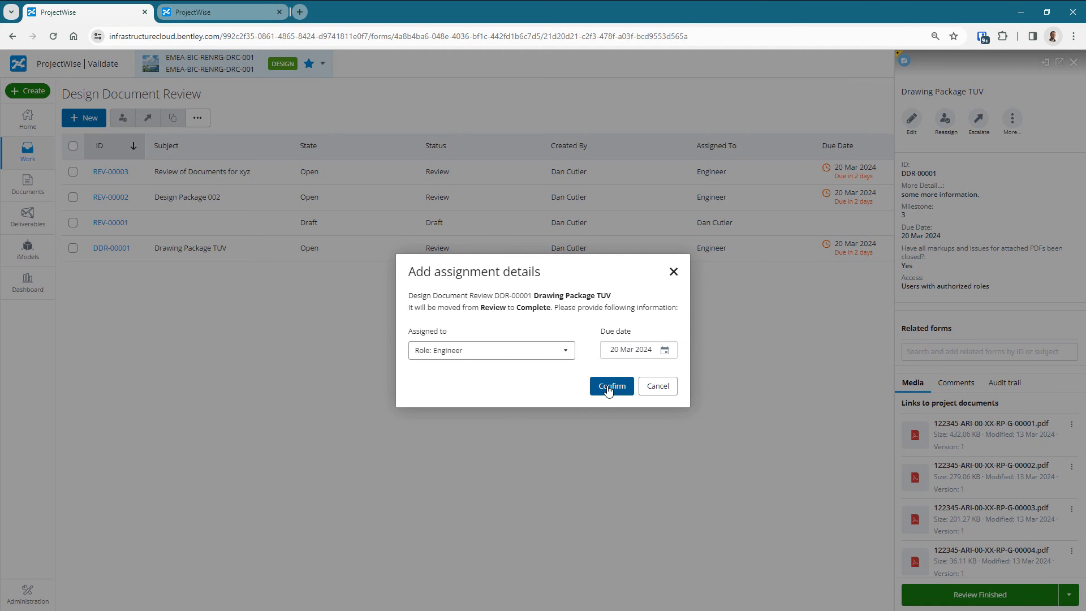
pyautogui.click(609, 390)
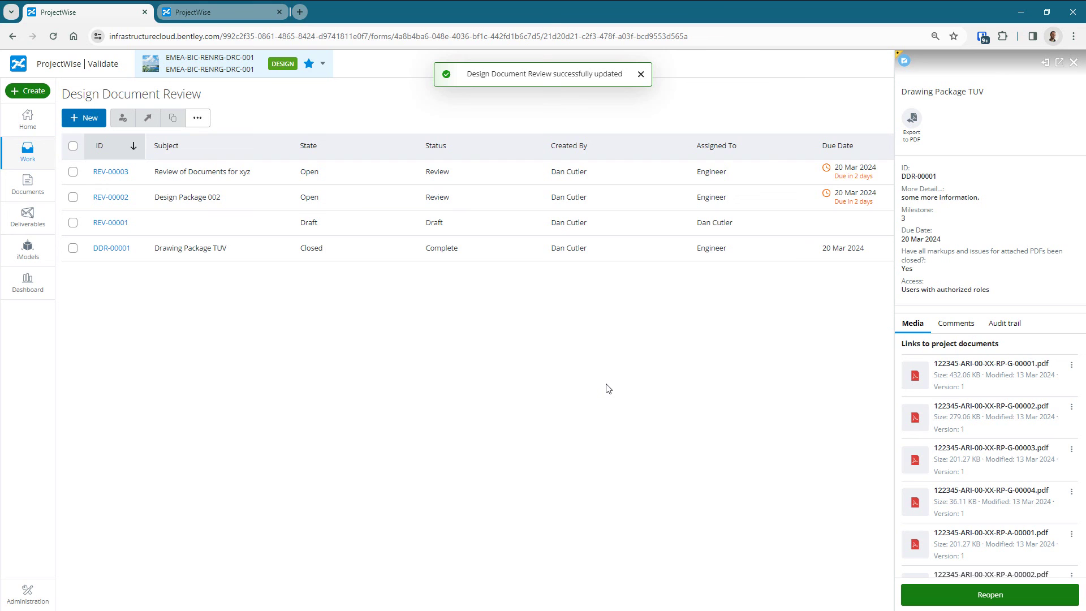
# - Open the Dashboard and remove the Status: Complete filter to show all four review forms
pyautogui.click(30, 292)
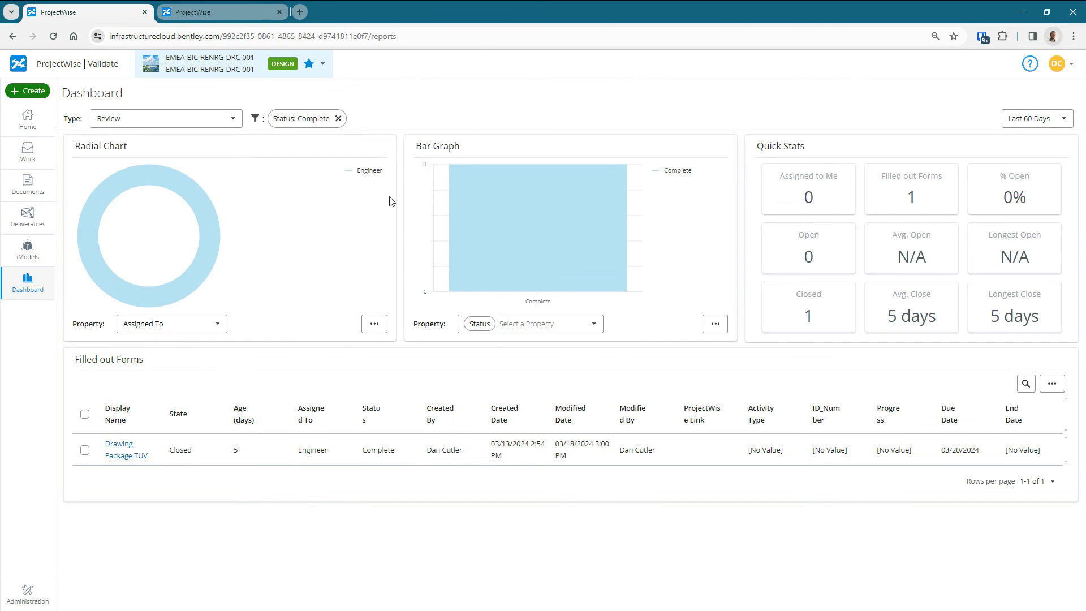
pyautogui.click(338, 118)
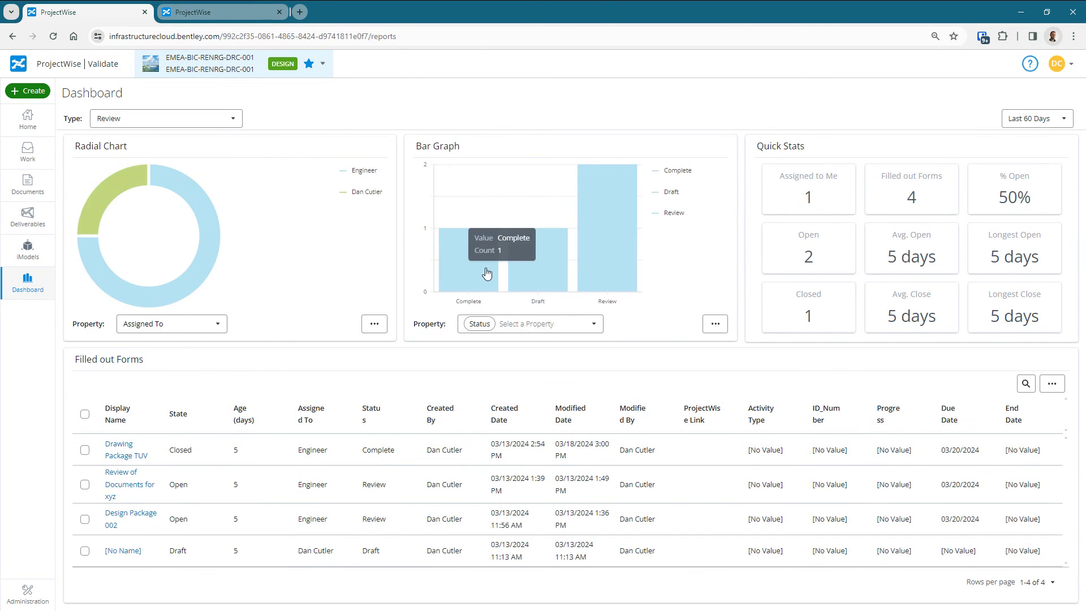